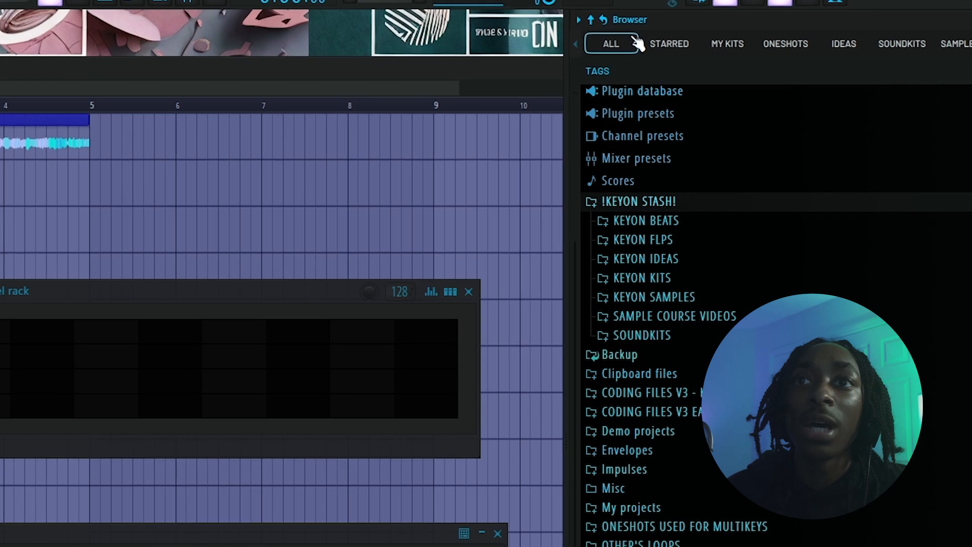
# Step: Browse the consolidated audio files in the browser's Rendered folder
pyautogui.scroll(-2, 679, 449)
pyautogui.scroll(-12, 759, 304)
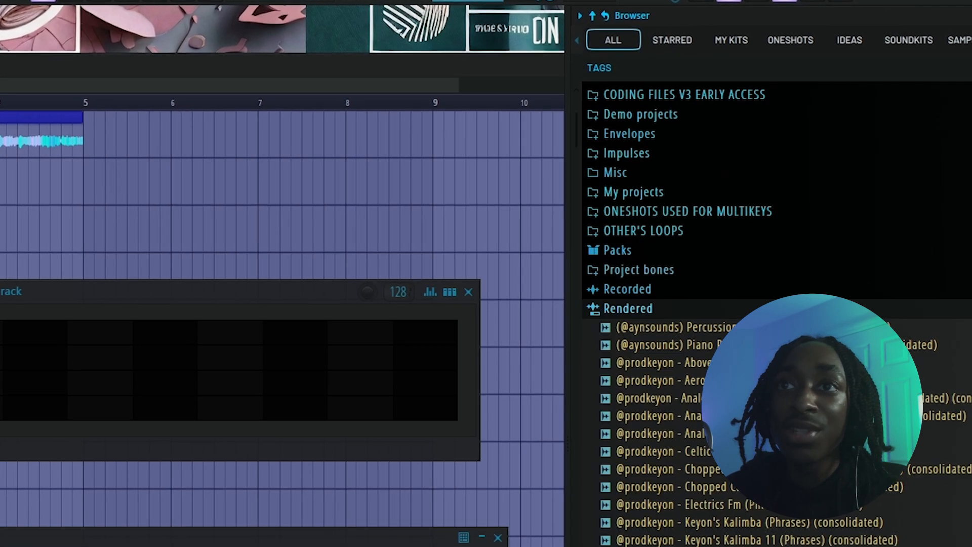
pyautogui.scroll(-15, 760, 304)
pyautogui.scroll(-15, 709, 526)
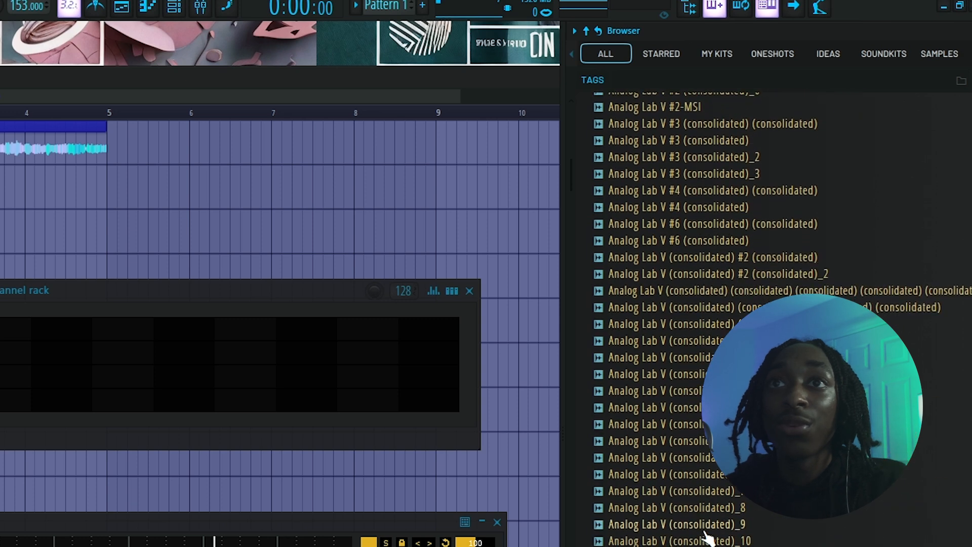
pyautogui.scroll(-15, 707, 535)
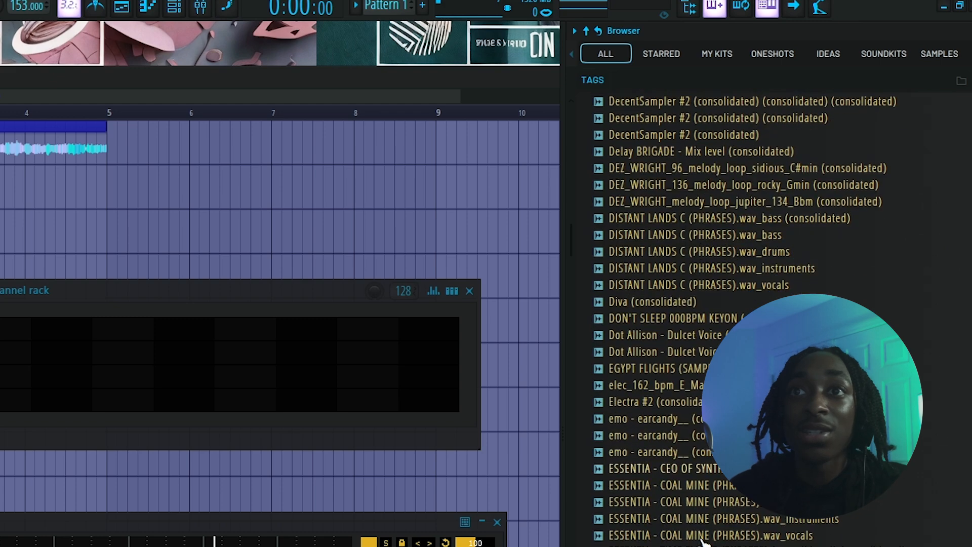
pyautogui.scroll(-3, 713, 516)
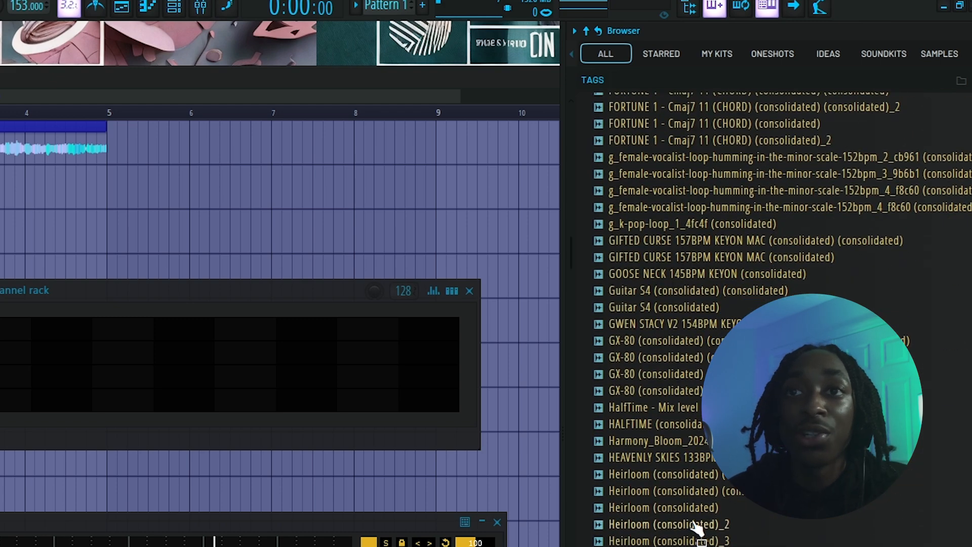
pyautogui.scroll(-15, 698, 529)
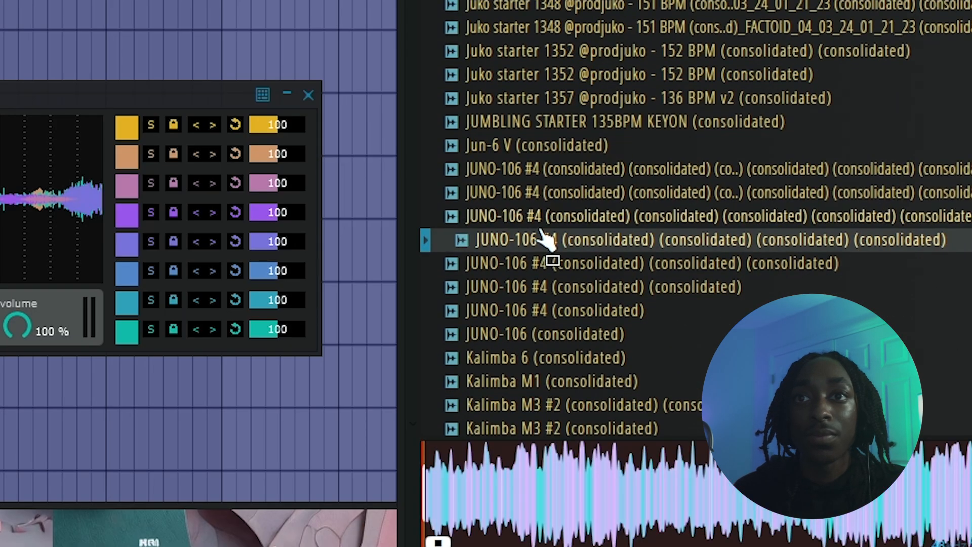
# Step: Audition a few of the rendered samples among the Kalimba and KEYON files
pyautogui.scroll(-4, 557, 190)
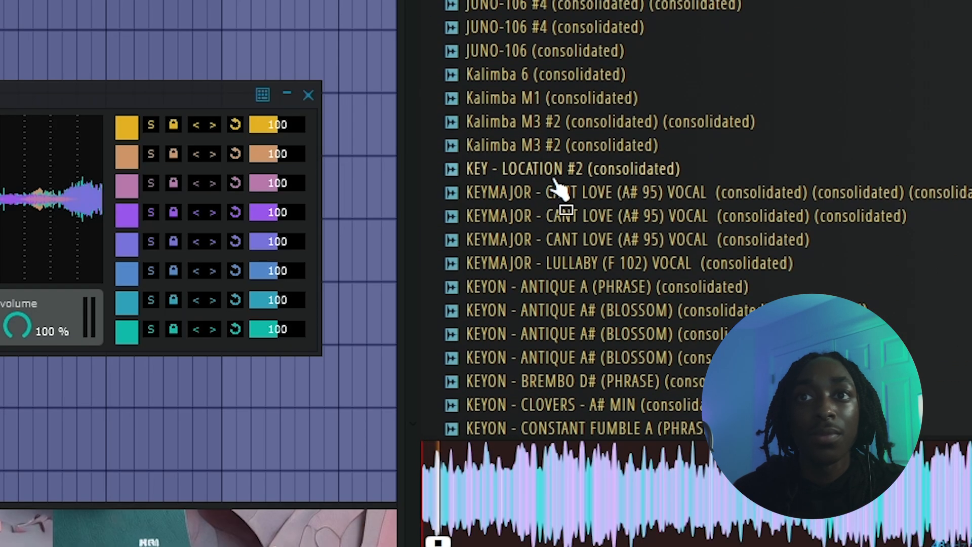
pyautogui.click(567, 127)
pyautogui.scroll(-6, 569, 132)
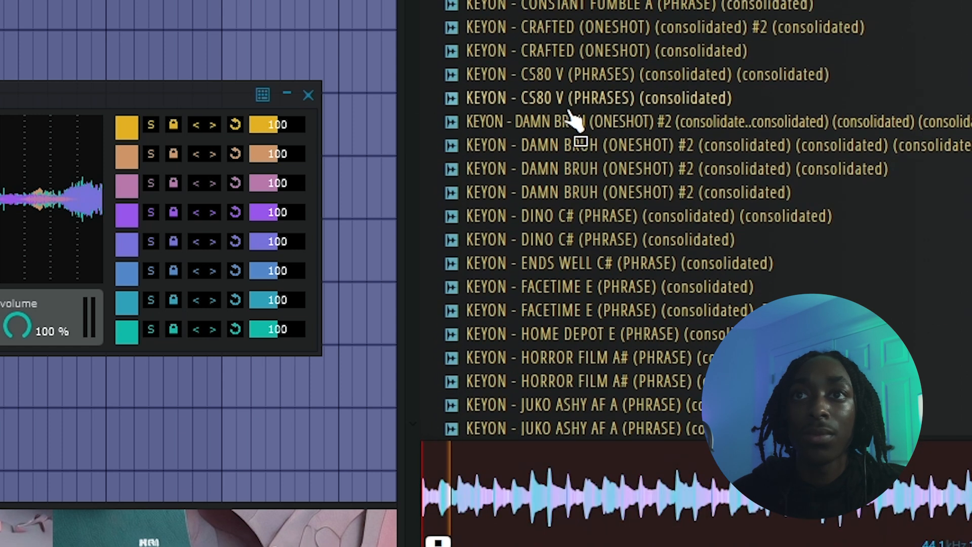
pyautogui.click(569, 51)
pyautogui.scroll(-4, 573, 91)
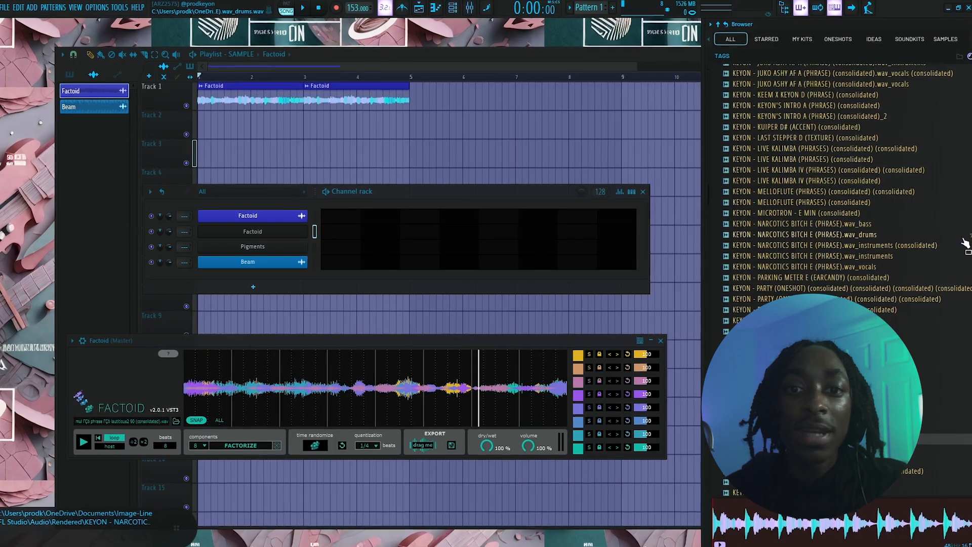
# Step: Hide the browser and place the Factoid window below the channel rack
pyautogui.hotkey('alt', 'F8')
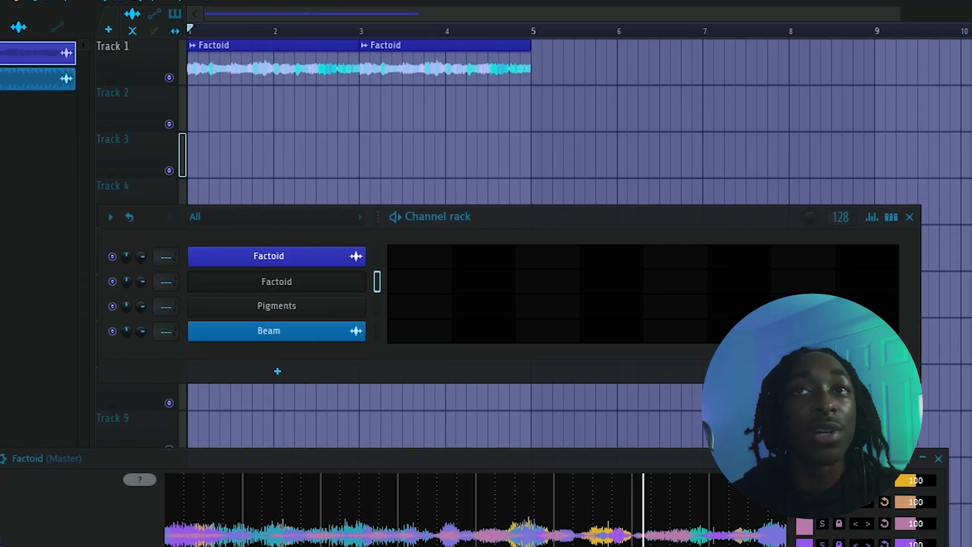
pyautogui.press('space')
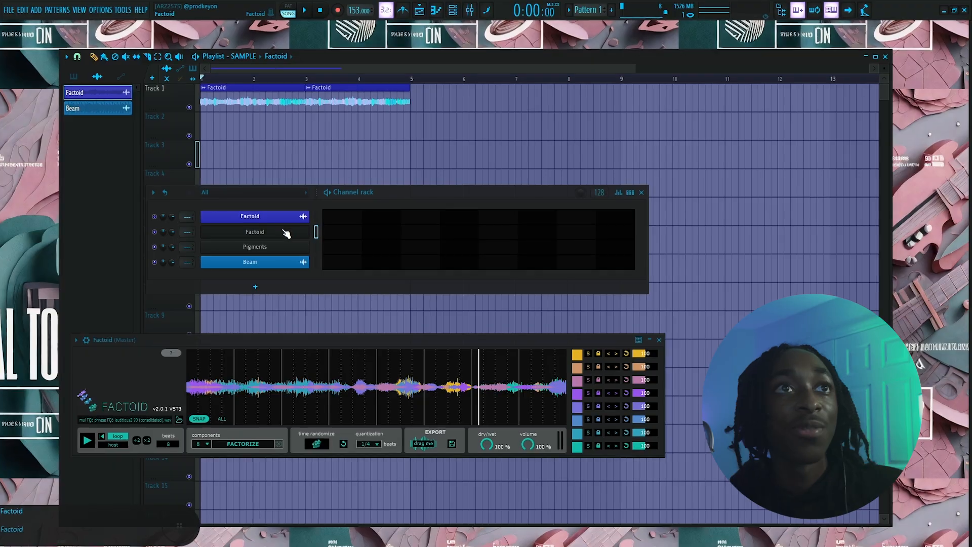
pyautogui.moveTo(329, 343); pyautogui.dragTo(395, 211)
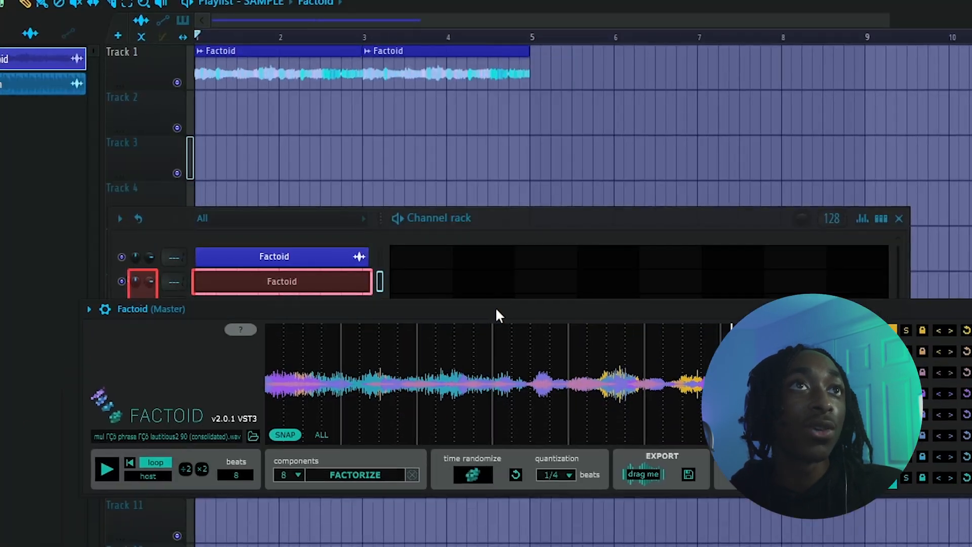
pyautogui.moveTo(508, 242); pyautogui.dragTo(501, 351)
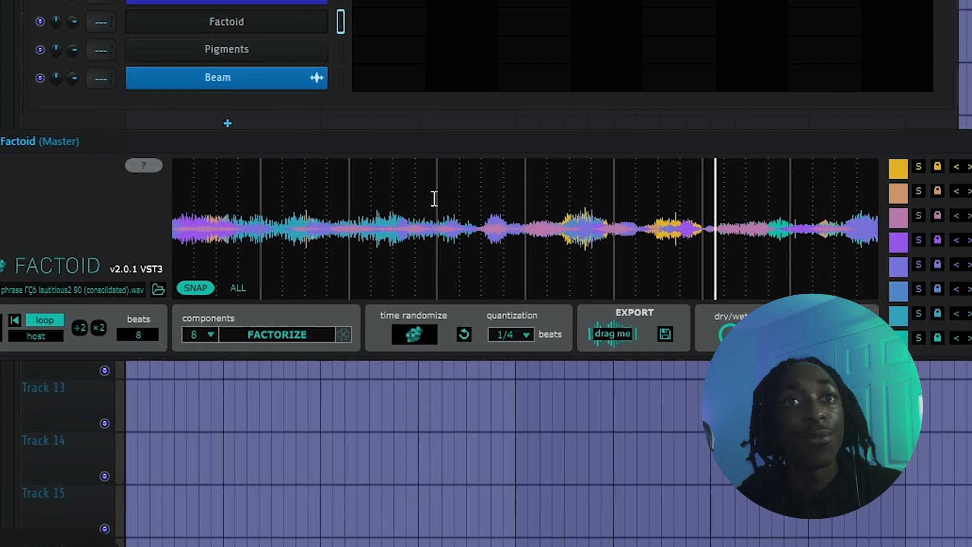
pyautogui.moveTo(458, 141); pyautogui.dragTo(470, 195)
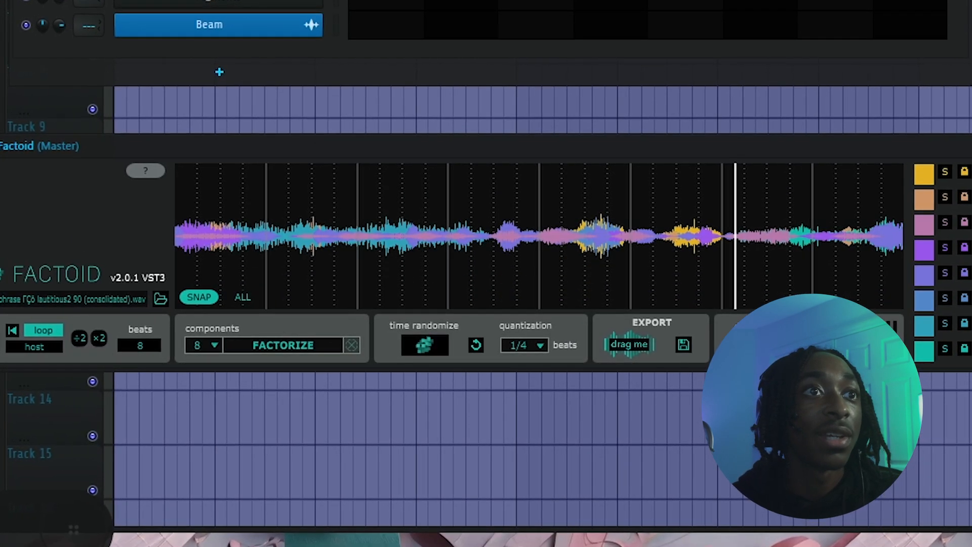
# Step: Turn off Factoid's yellow, orange, pink, violet and indigo components
pyautogui.click(21, 336)
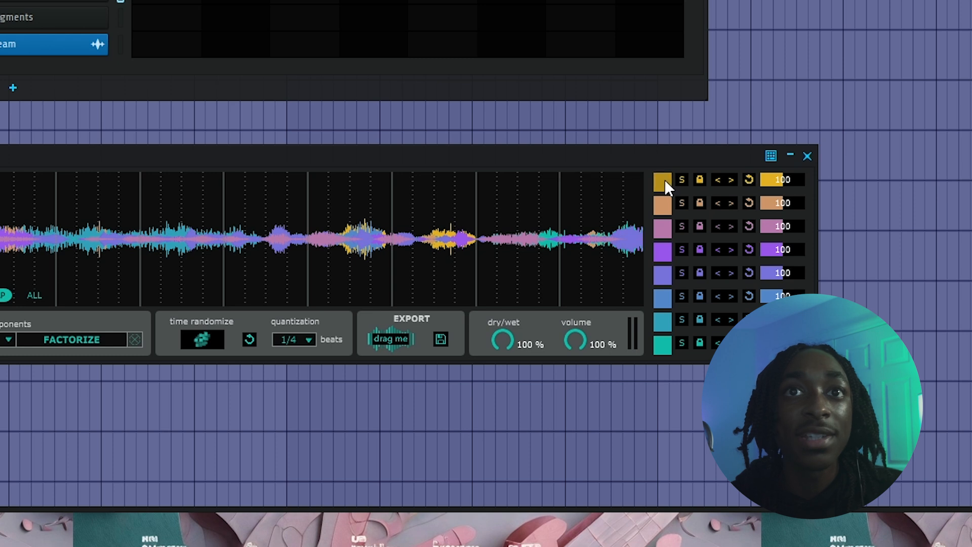
pyautogui.click(663, 181)
pyautogui.click(660, 206)
pyautogui.click(661, 226)
pyautogui.click(662, 251)
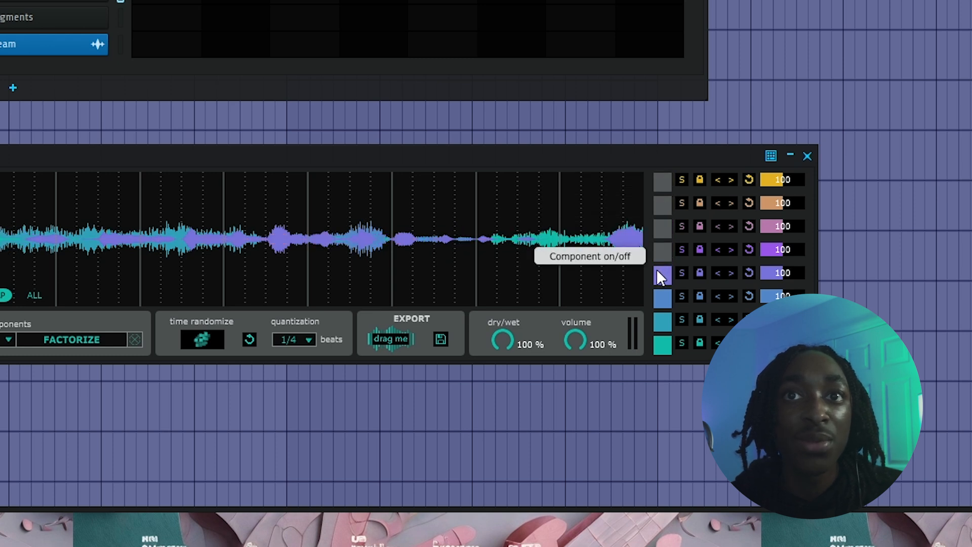
pyautogui.click(659, 271)
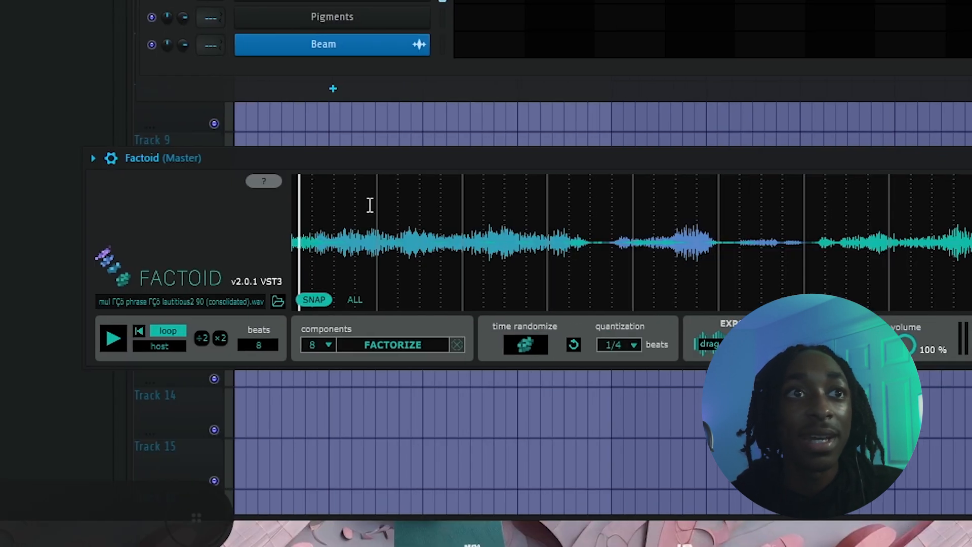
# Step: Play the Factoid loop and switch components so that only yellow, orange and pink are enabled
pyautogui.click(91, 338)
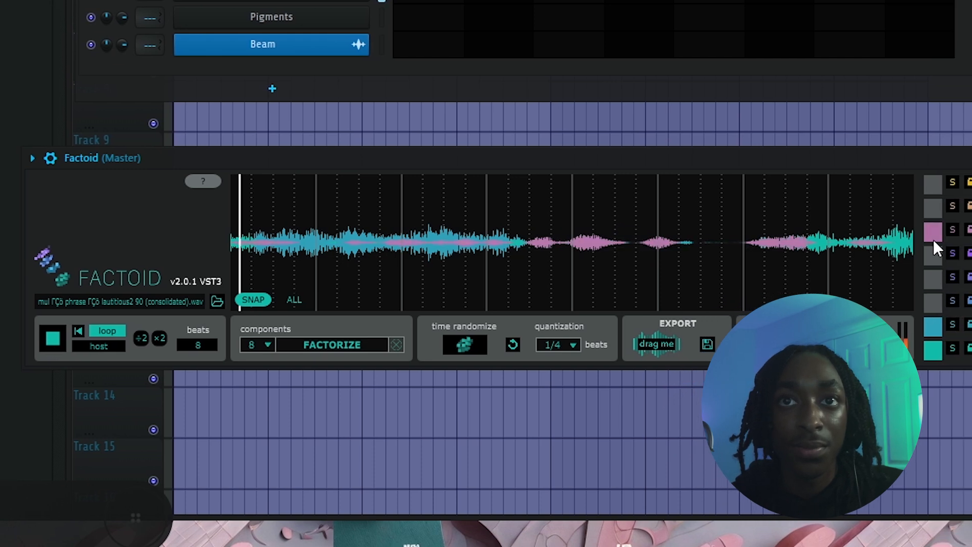
pyautogui.click(940, 230)
pyautogui.click(940, 324)
pyautogui.click(941, 349)
pyautogui.click(912, 183)
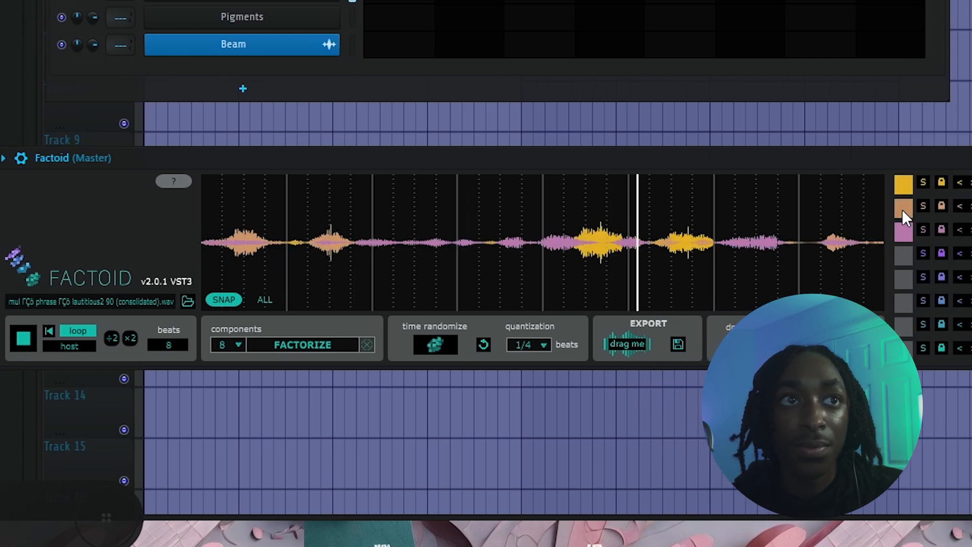
pyautogui.click(913, 207)
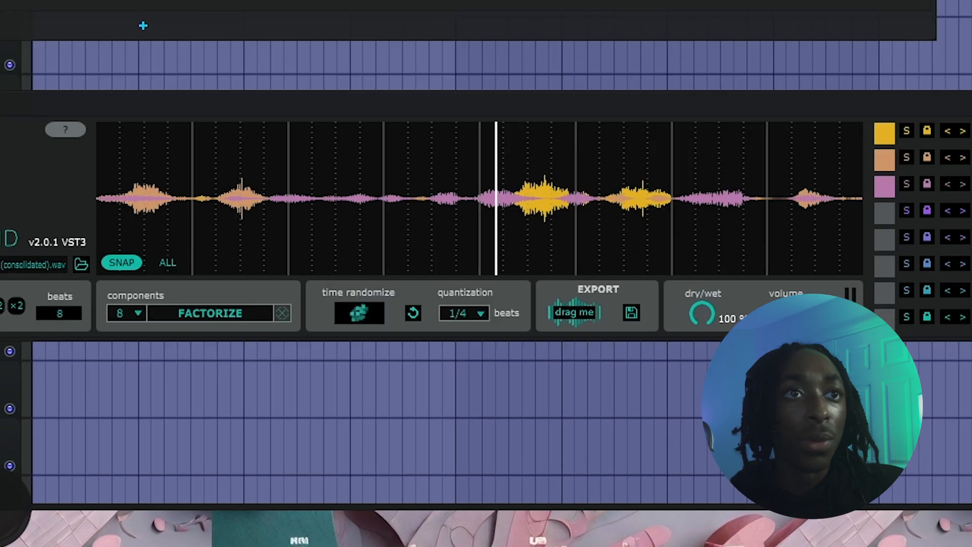
# Step: Select the whole Factoid loop and export it into the playlist as an audio clip
pyautogui.moveTo(101, 193); pyautogui.dragTo(811, 157)
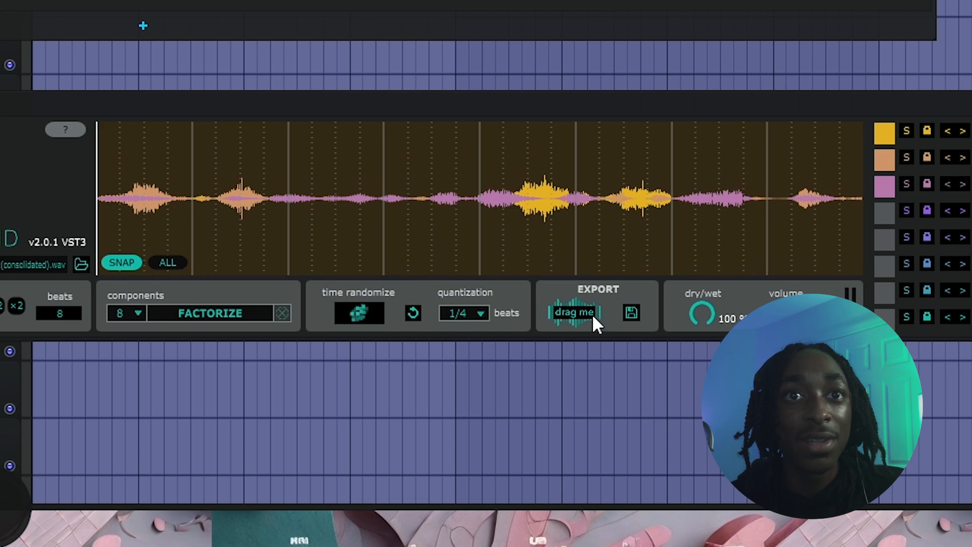
pyautogui.moveTo(594, 318); pyautogui.dragTo(271, 156)
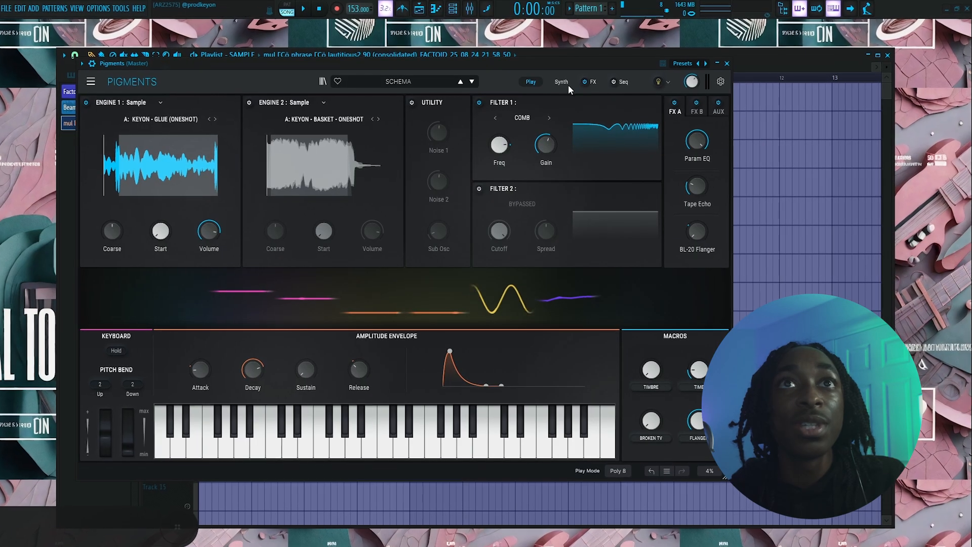
# Step: Switch Pigments to its Synth view
pyautogui.click(561, 82)
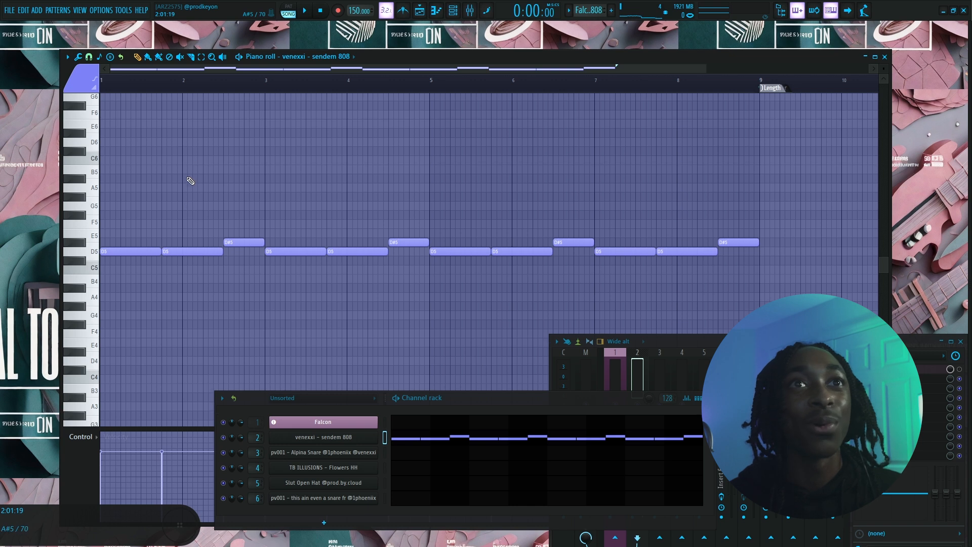
# Step: Load the Clerbing preset from Beam's Drum Warp category and play the pattern with it
pyautogui.scroll(-2, 221, 179)
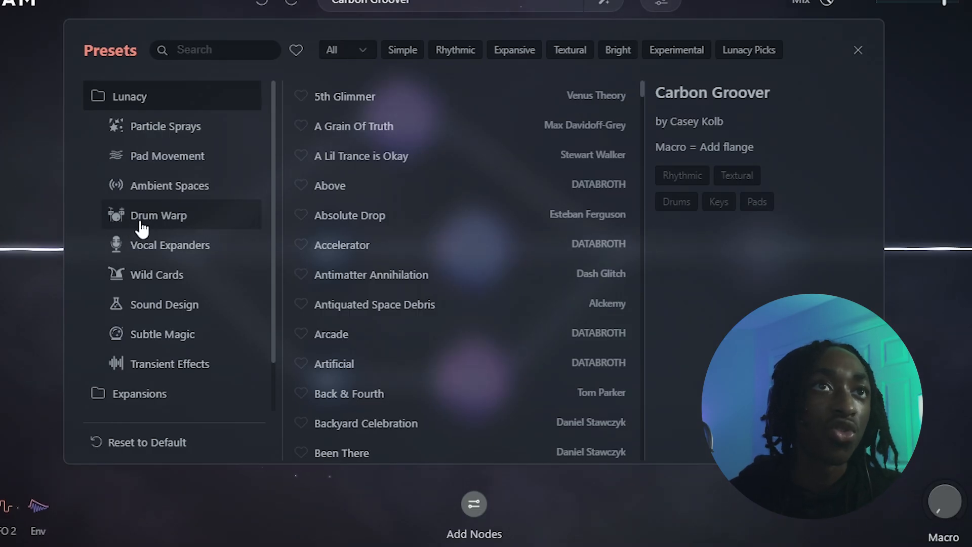
pyautogui.click(141, 218)
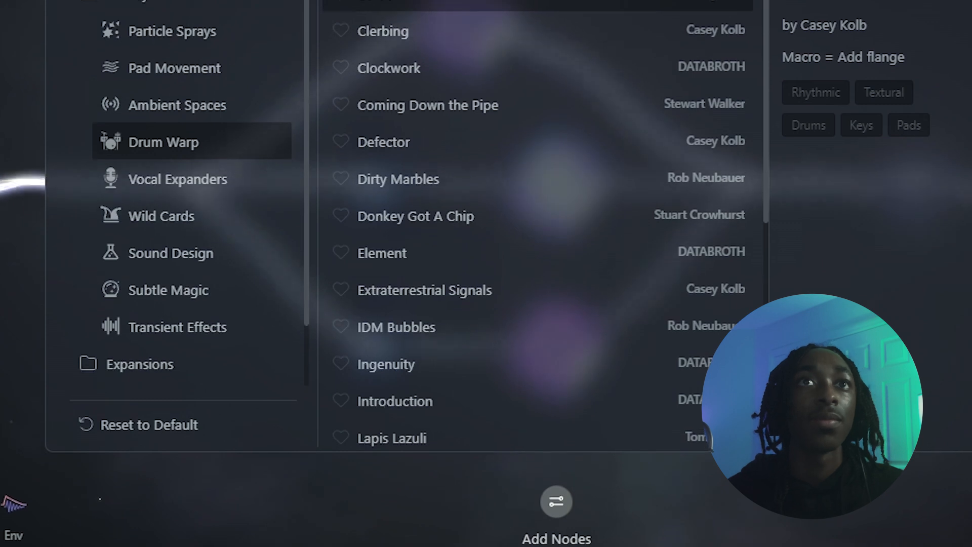
pyautogui.click(451, 259)
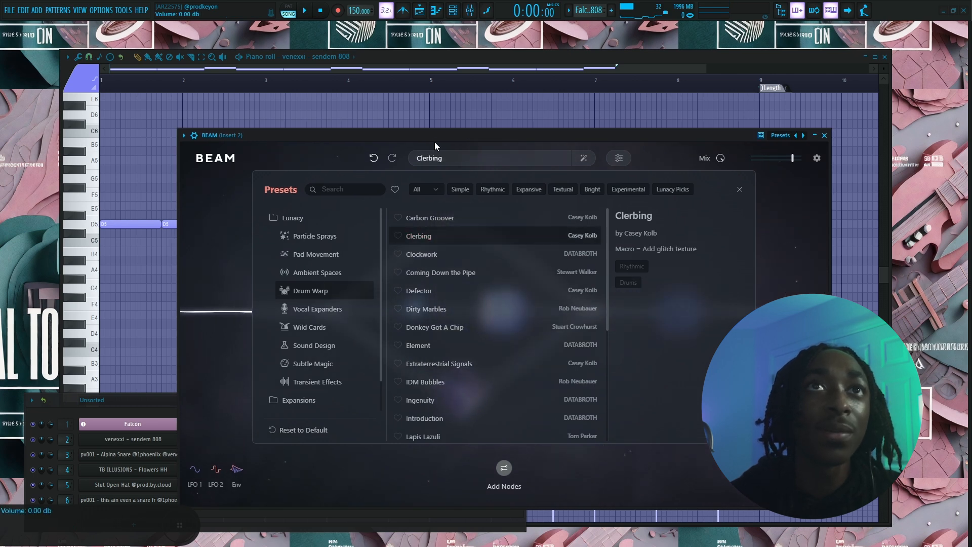
pyautogui.moveTo(434, 146); pyautogui.dragTo(319, 142)
pyautogui.press('space')
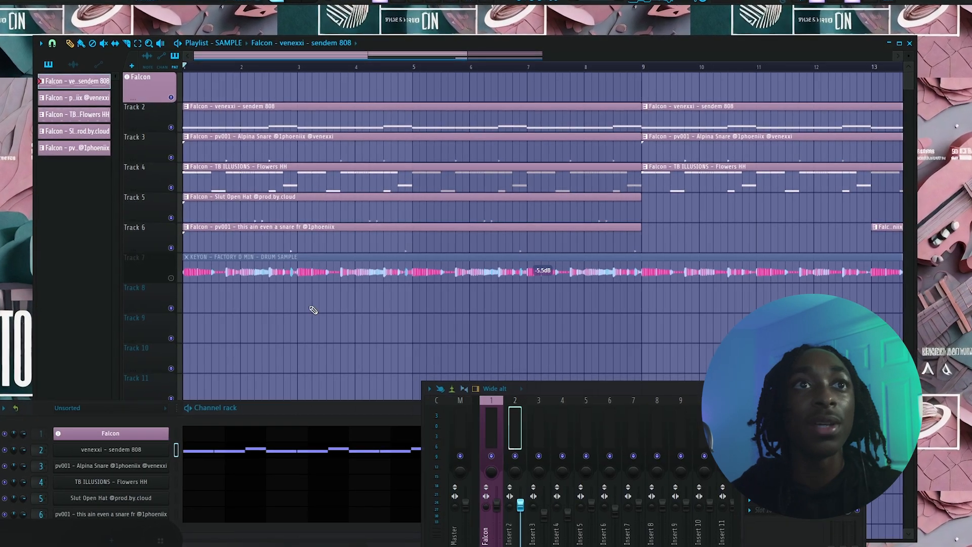
# Step: Play back the playlist arrangement to hear the 808 and drums with the effect
pyautogui.press('space')
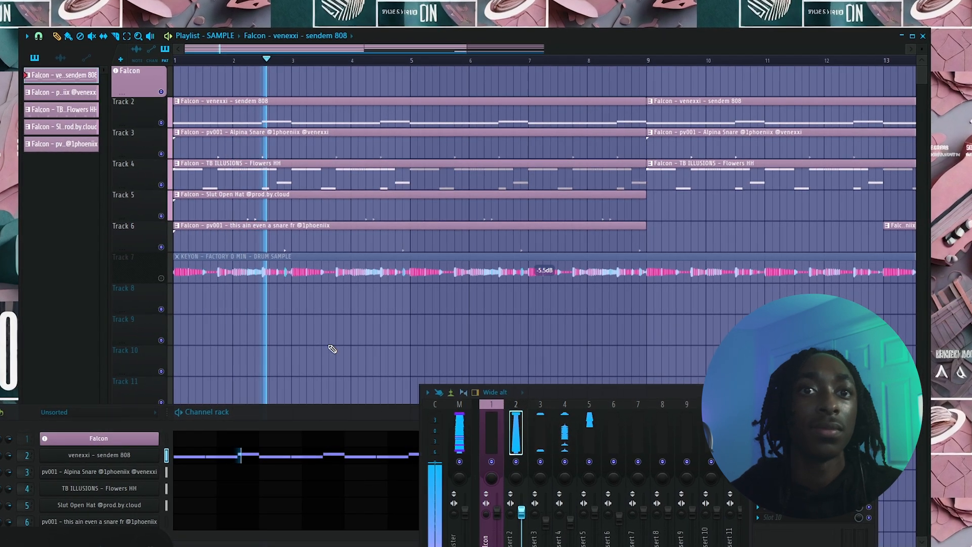
pyautogui.moveTo(589, 394); pyautogui.dragTo(579, 323)
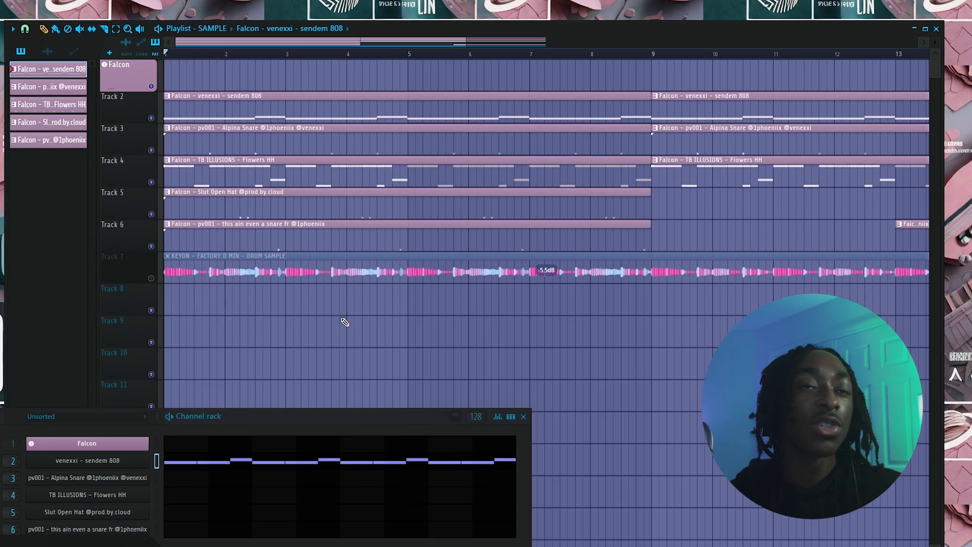
pyautogui.press('space')
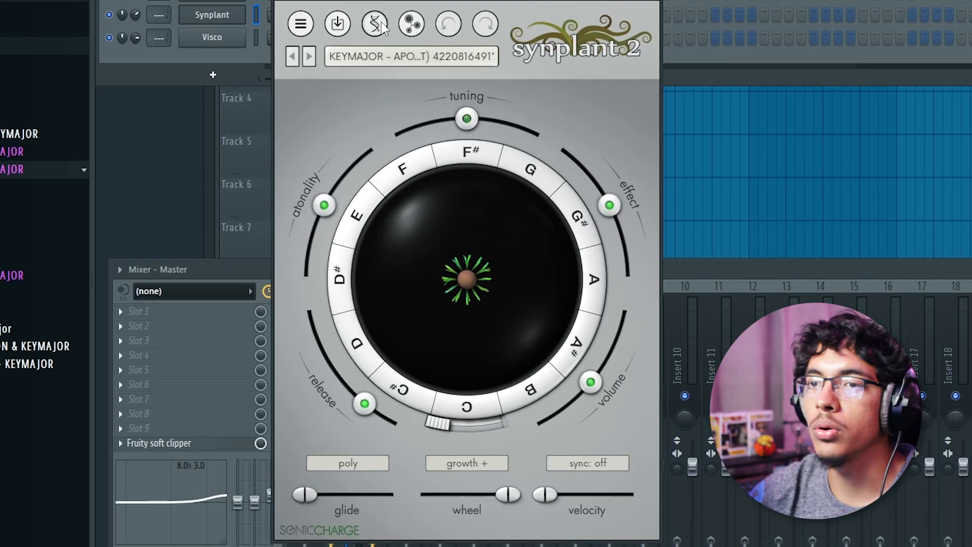
# Step: Show Synplant's DNA editor and switch to its Genopatch view
pyautogui.click(375, 24)
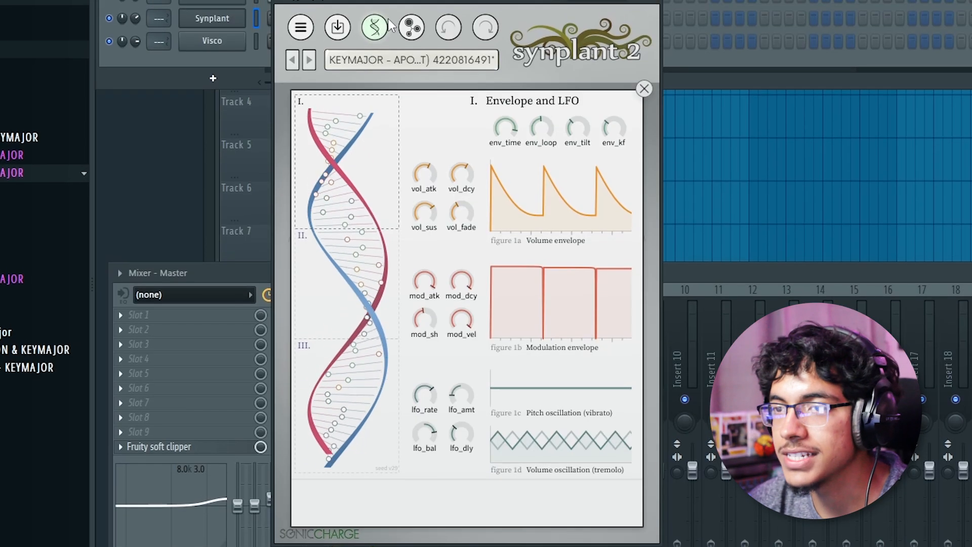
pyautogui.click(412, 24)
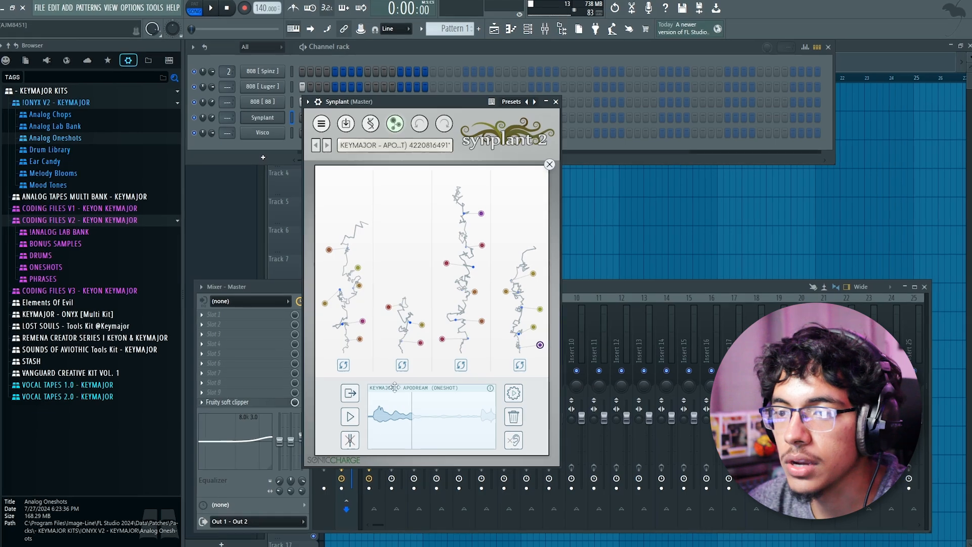
# Step: Load the KEYMAJOR - APODREAM (ONESHOT) sample into Genopatch and pick the lowest generated patch on the first strand
pyautogui.click(380, 409)
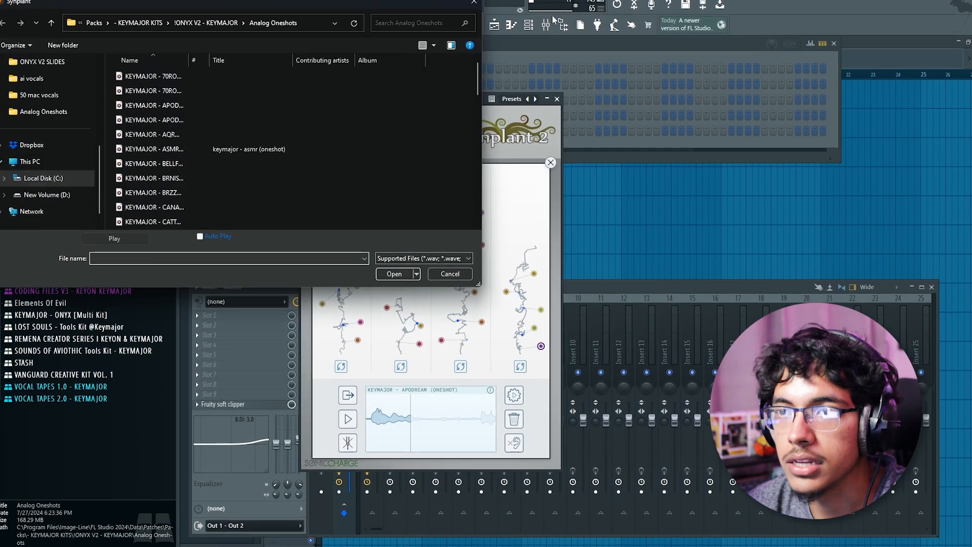
pyautogui.doubleClick(212, 119)
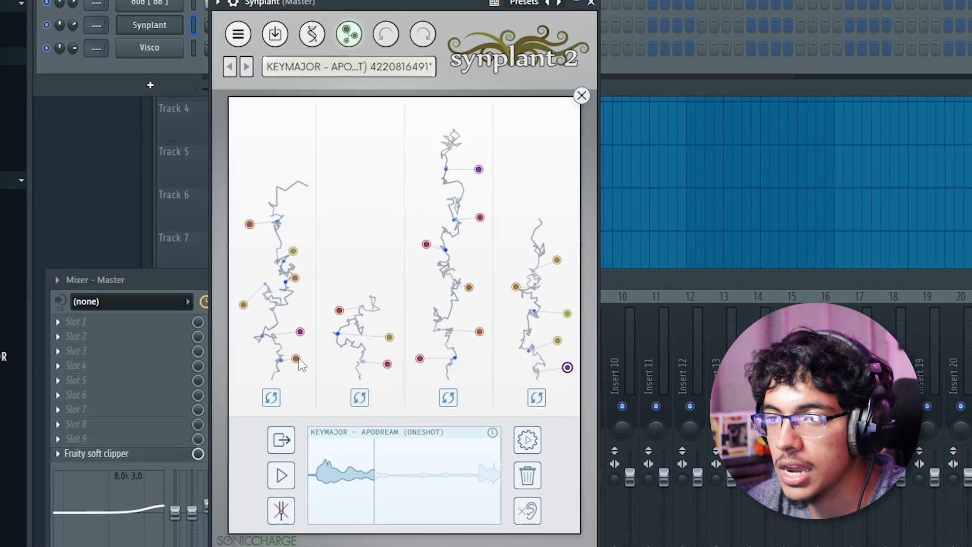
pyautogui.click(295, 359)
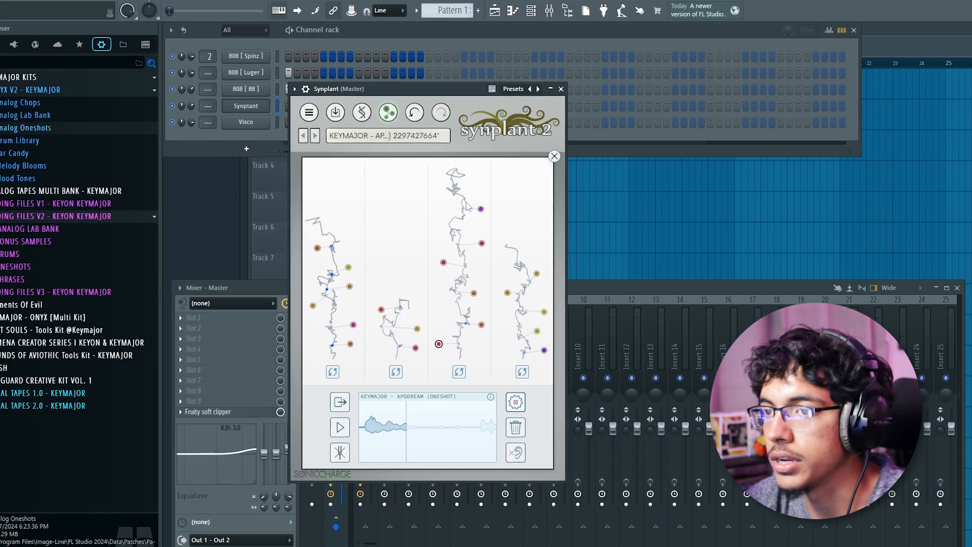
# Step: Close the Synplant window and select the Insert 1 mixer track to show its effect chain
pyautogui.click(561, 89)
pyautogui.click(362, 336)
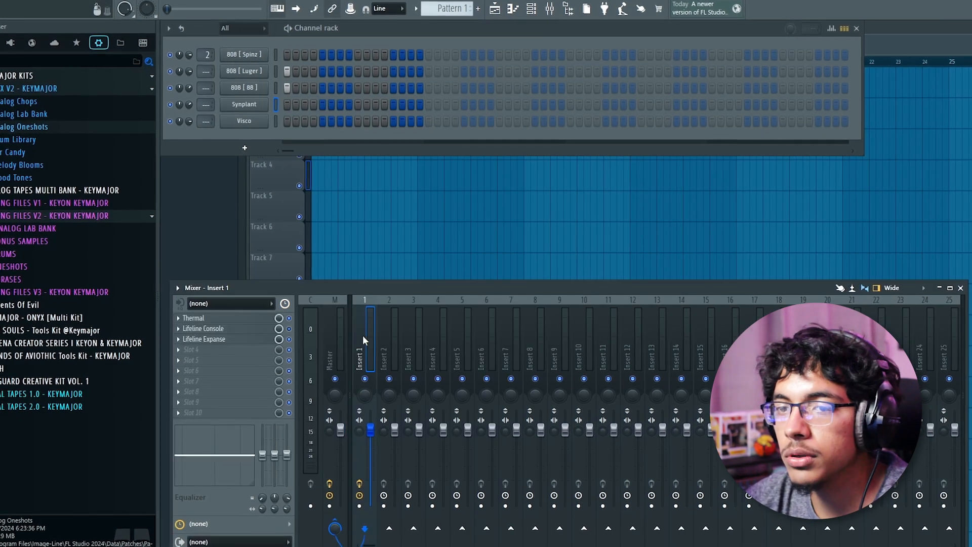
# Step: Open Thermal from the Insert 1 effect chain and display its Drums preset list
pyautogui.click(250, 322)
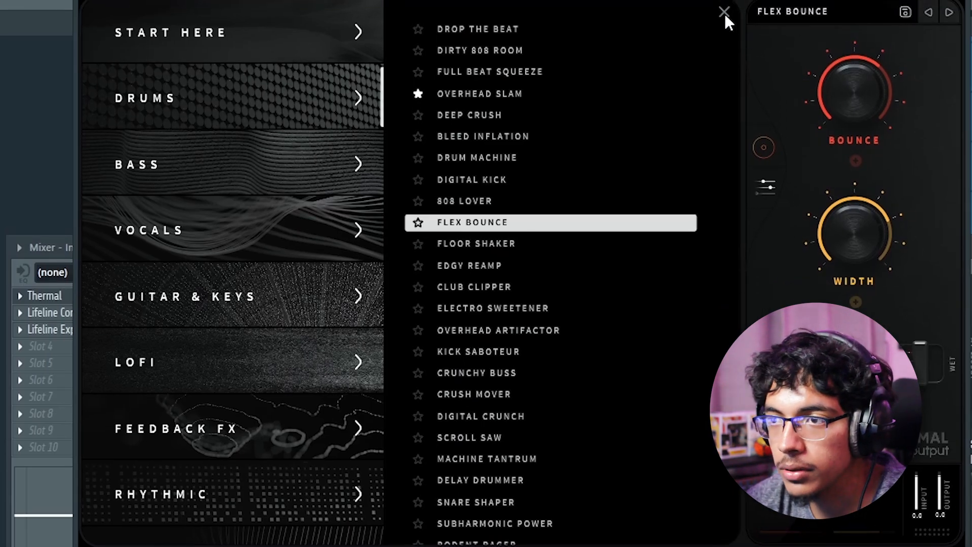
pyautogui.click(725, 12)
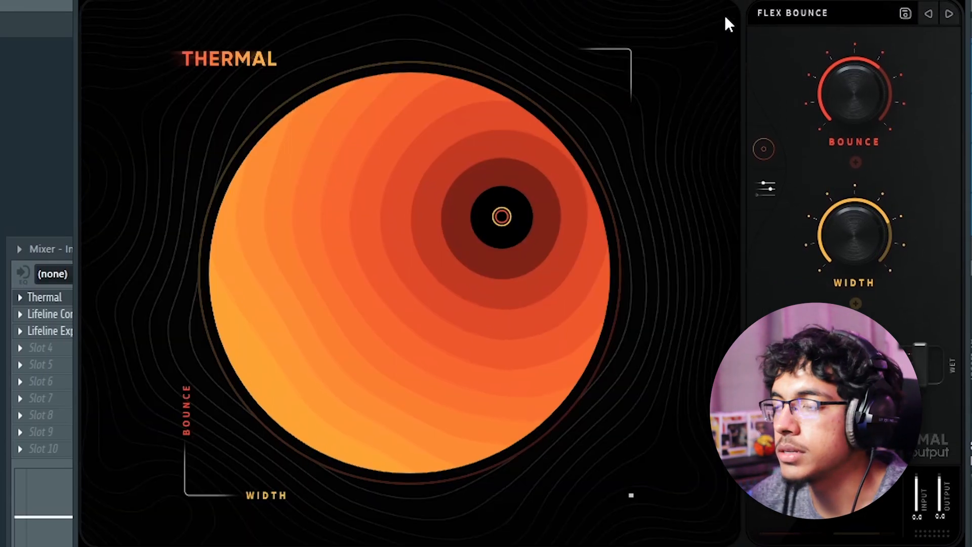
pyautogui.click(827, 15)
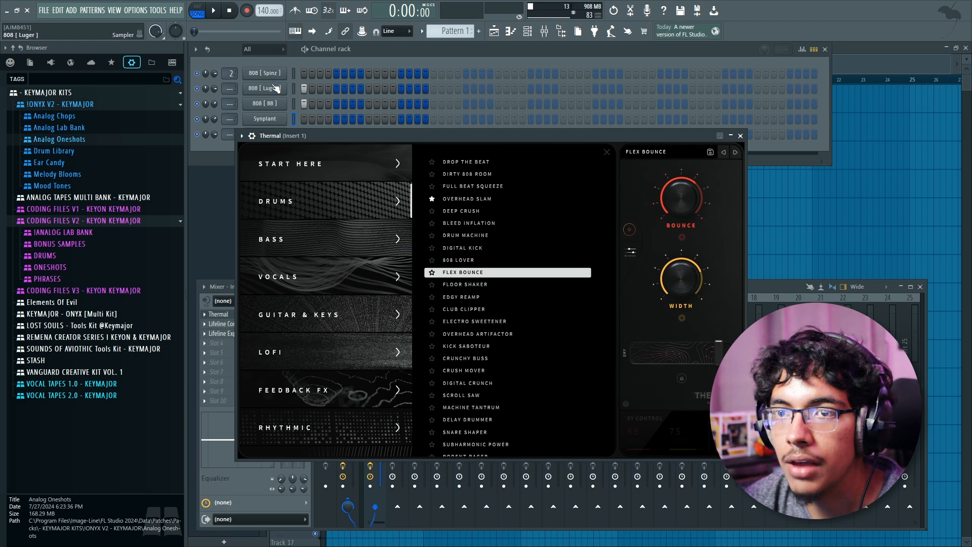
# Step: Route 808 [ Spinz ] to mixer track 1, open its sampler and audition the sample with Thermal closed
pyautogui.click(271, 74)
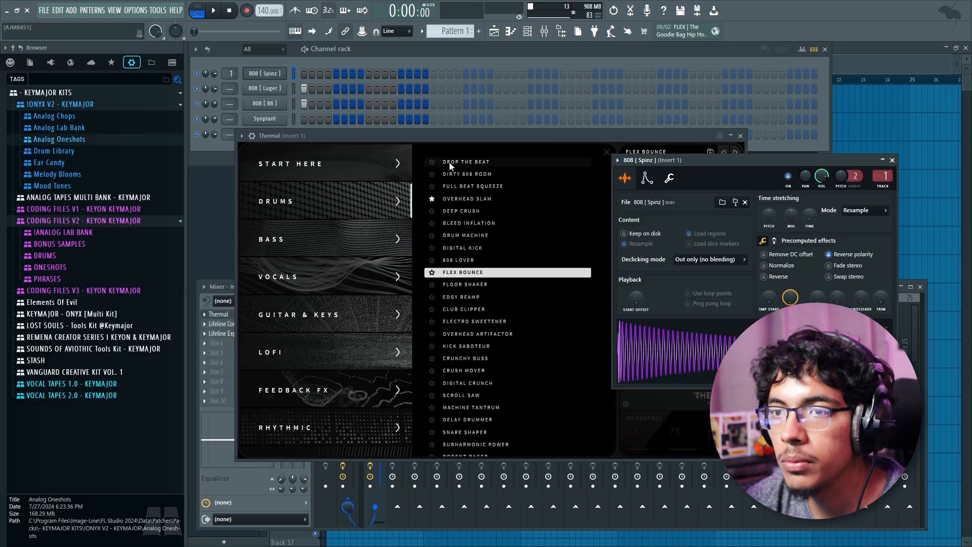
pyautogui.moveTo(441, 137); pyautogui.dragTo(429, 135)
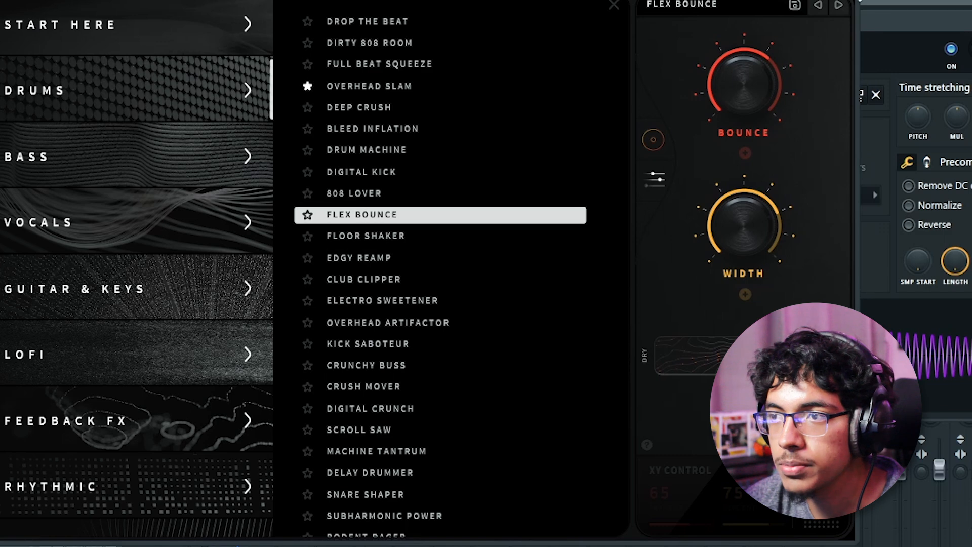
pyautogui.click(851, 1)
pyautogui.click(879, 355)
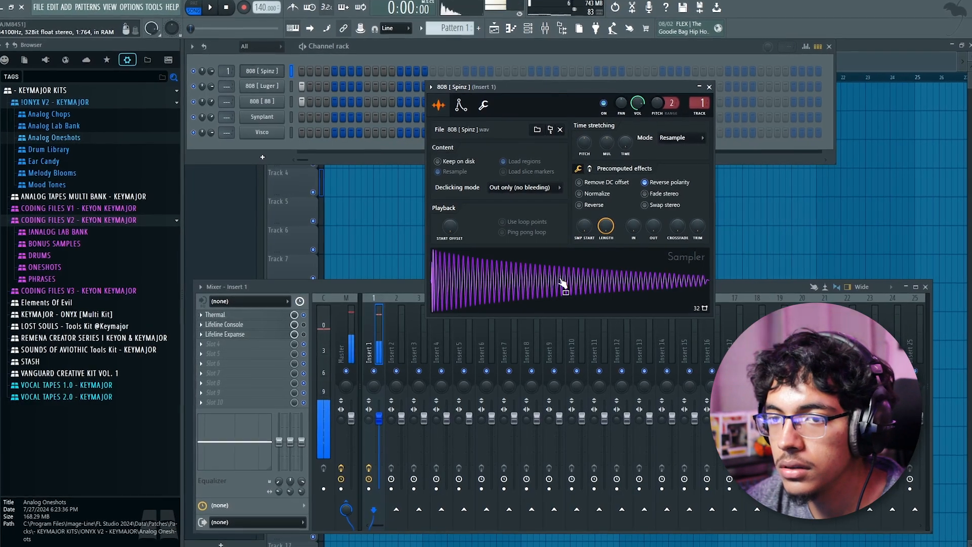
# Step: Reopen Thermal, inspect the Effects and Master sections of its advanced view, and close it
pyautogui.click(280, 316)
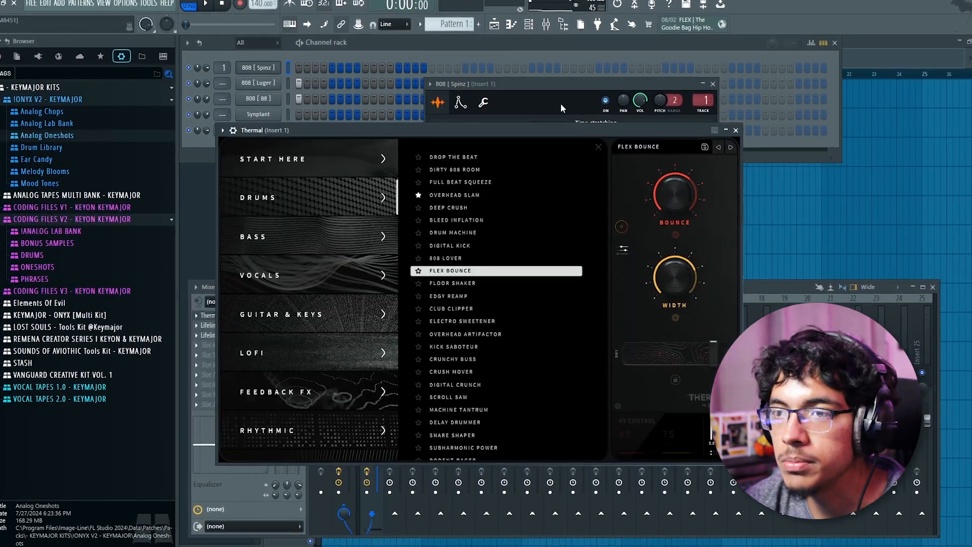
pyautogui.moveTo(551, 130); pyautogui.dragTo(544, 156)
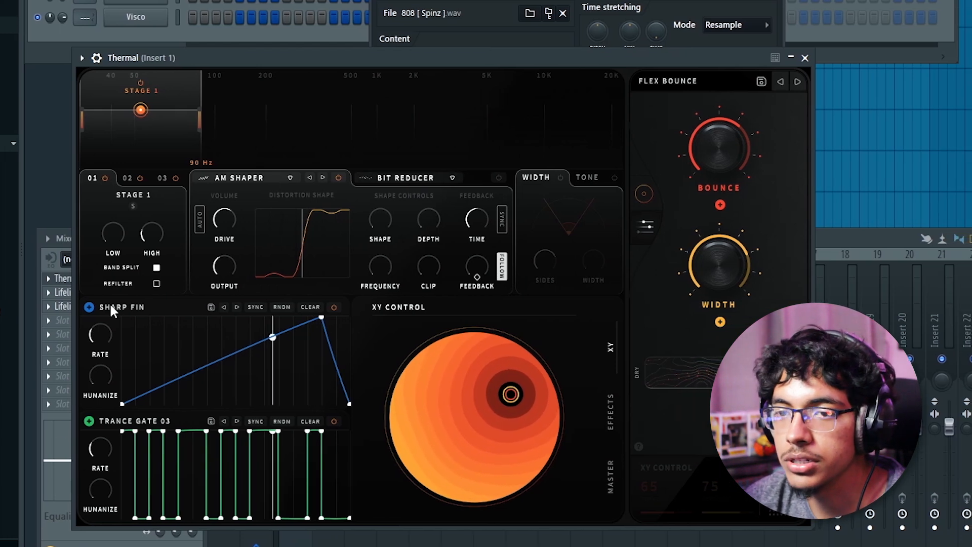
pyautogui.click(598, 425)
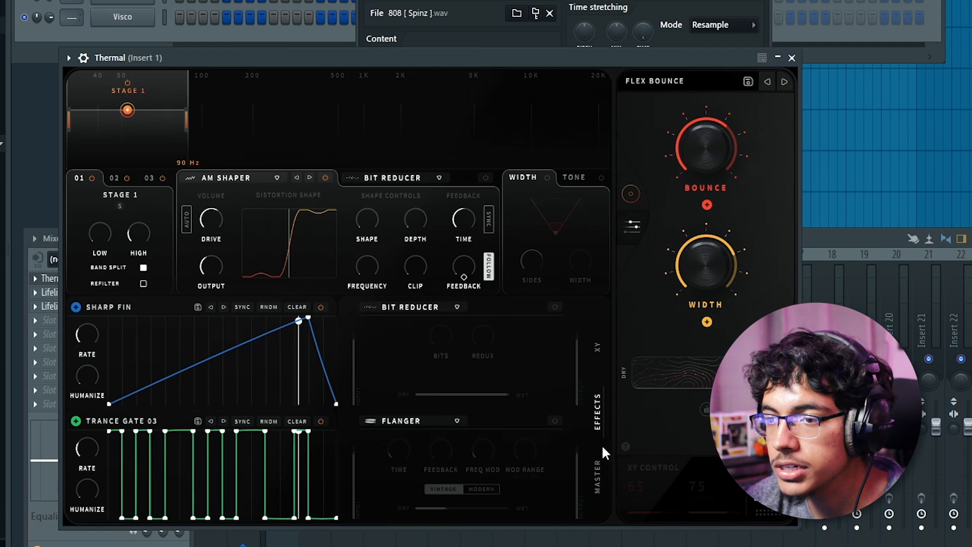
pyautogui.click(596, 472)
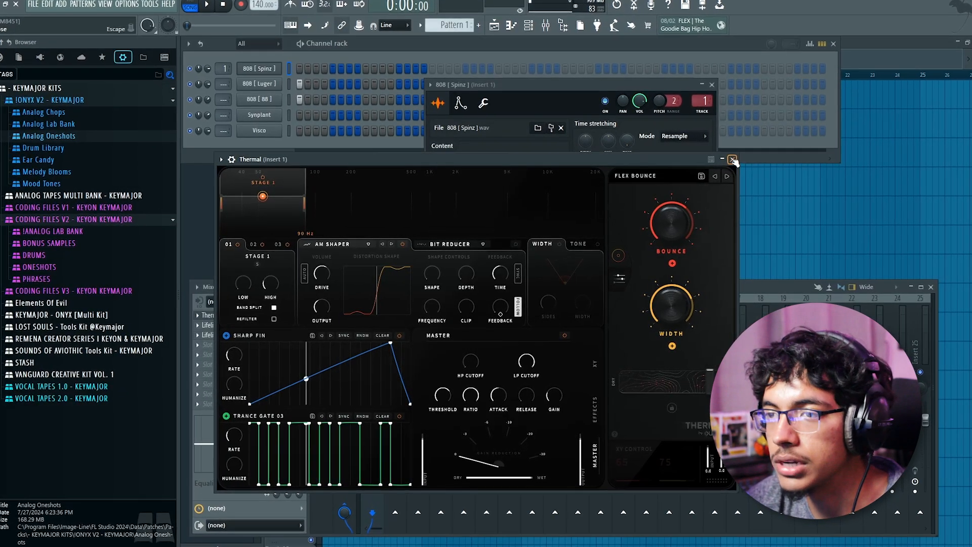
pyautogui.click(619, 256)
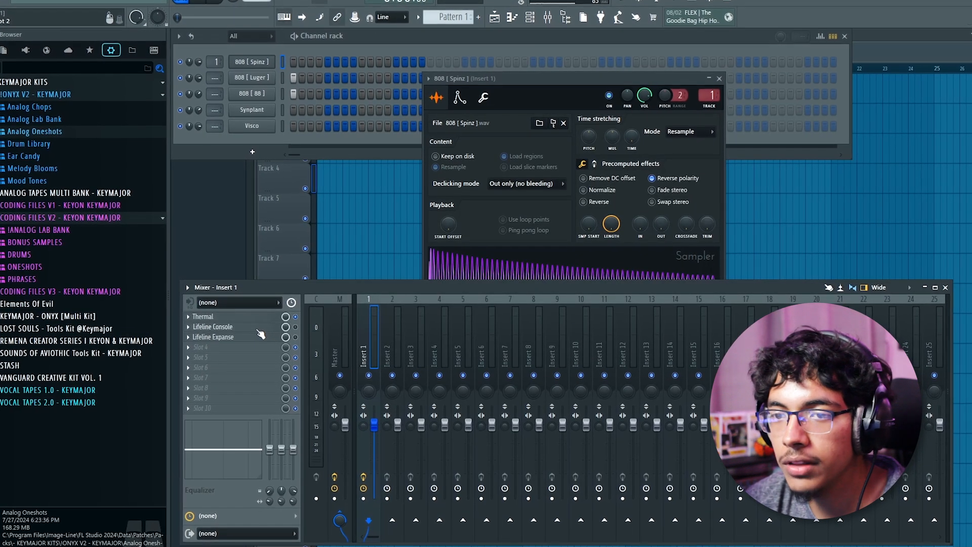
# Step: Show Lifeline Console and Lifeline Expanse from the Insert 1 effect chain, one after the other
pyautogui.click(258, 329)
pyautogui.moveTo(319, 137); pyautogui.dragTo(408, 130)
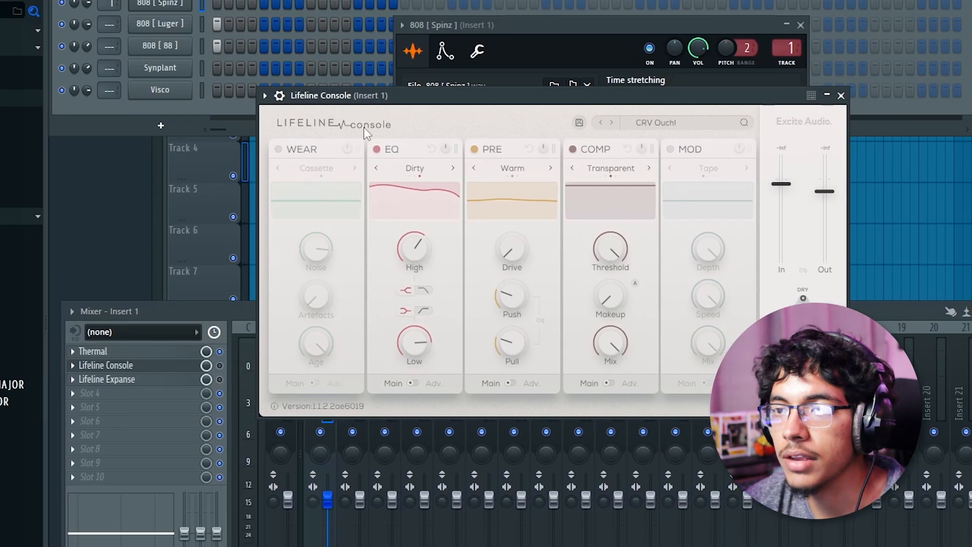
pyautogui.click(142, 380)
pyautogui.moveTo(296, 151); pyautogui.dragTo(328, 160)
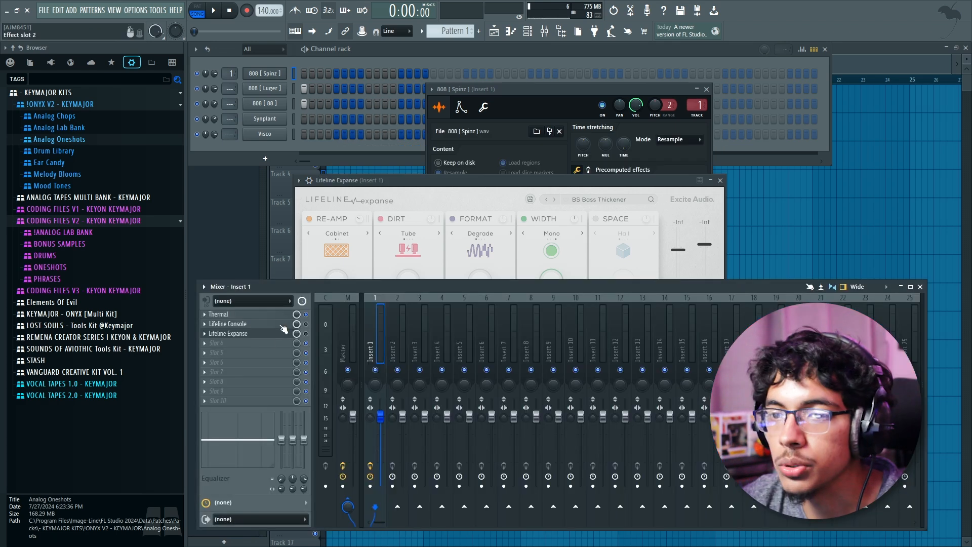
pyautogui.click(281, 332)
# Step: Bring up Thermal and Lifeline Console again, view Console's Creative presets, and close Console
pyautogui.click(263, 315)
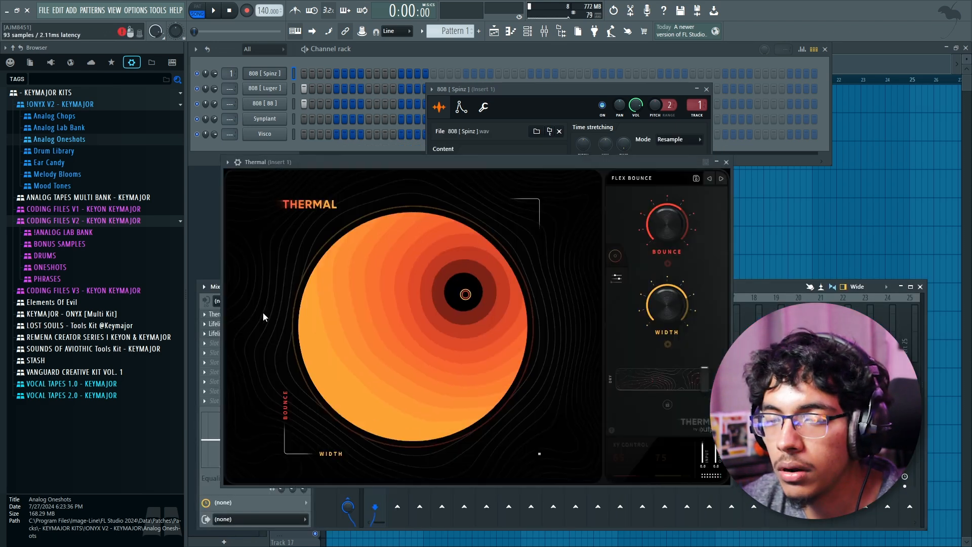
pyautogui.click(215, 324)
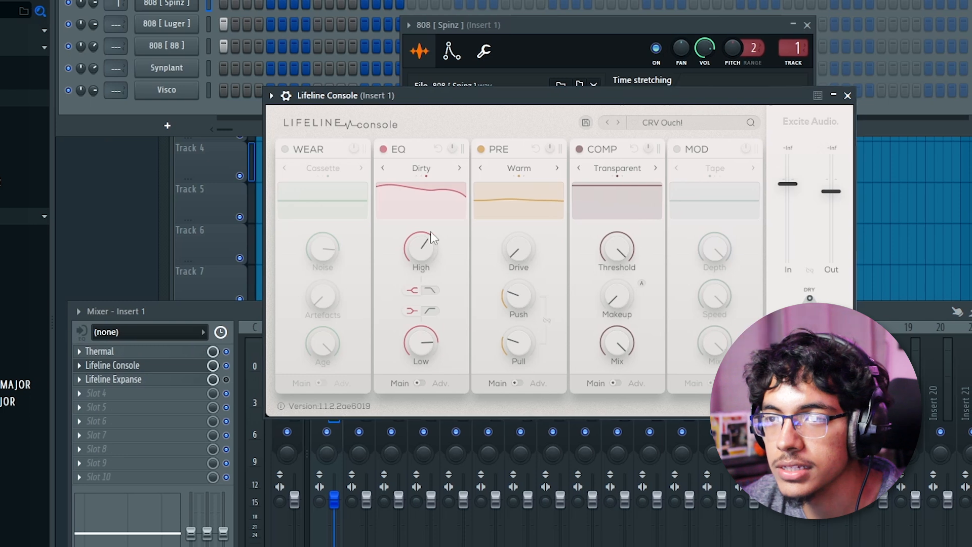
pyautogui.click(699, 125)
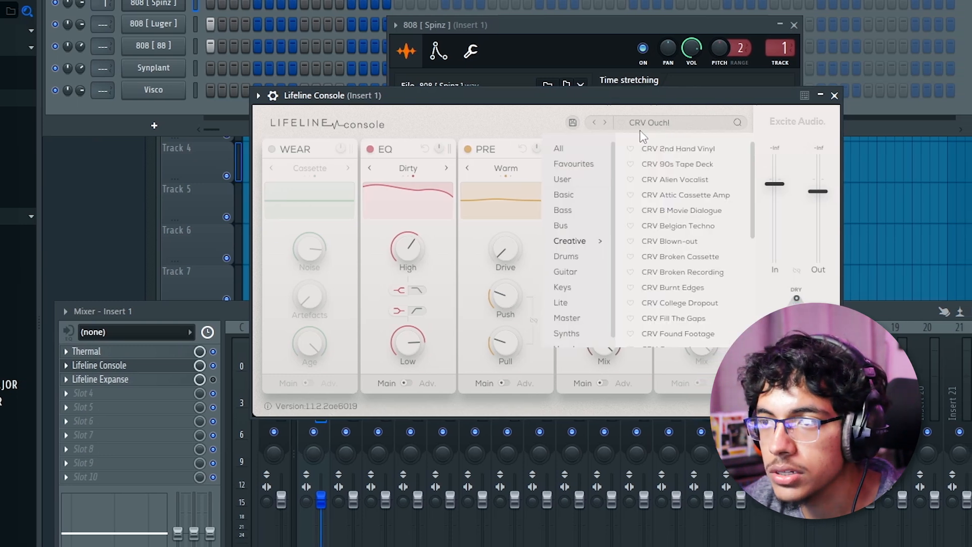
pyautogui.click(665, 127)
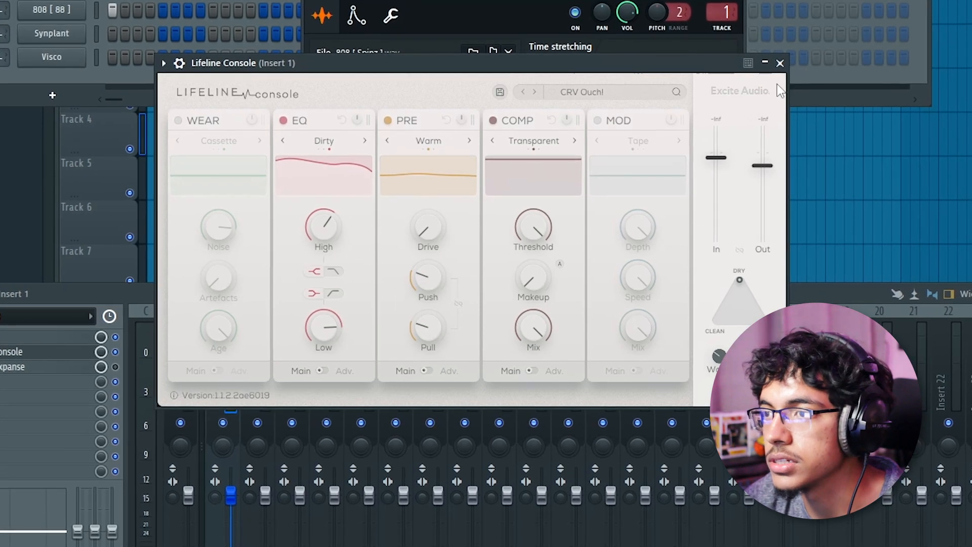
pyautogui.click(782, 62)
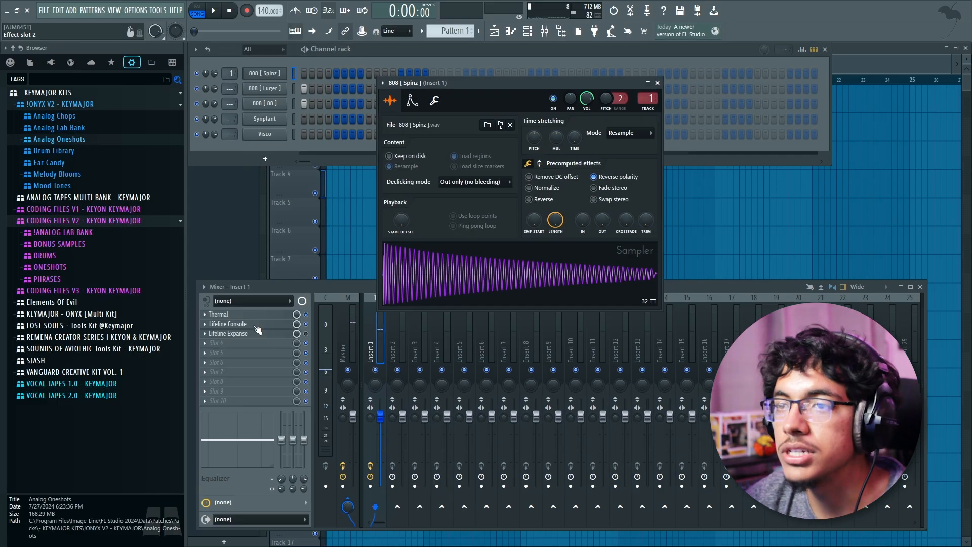
# Step: Reopen Lifeline Console to review the modules of its CRV Ouch! preset
pyautogui.click(239, 330)
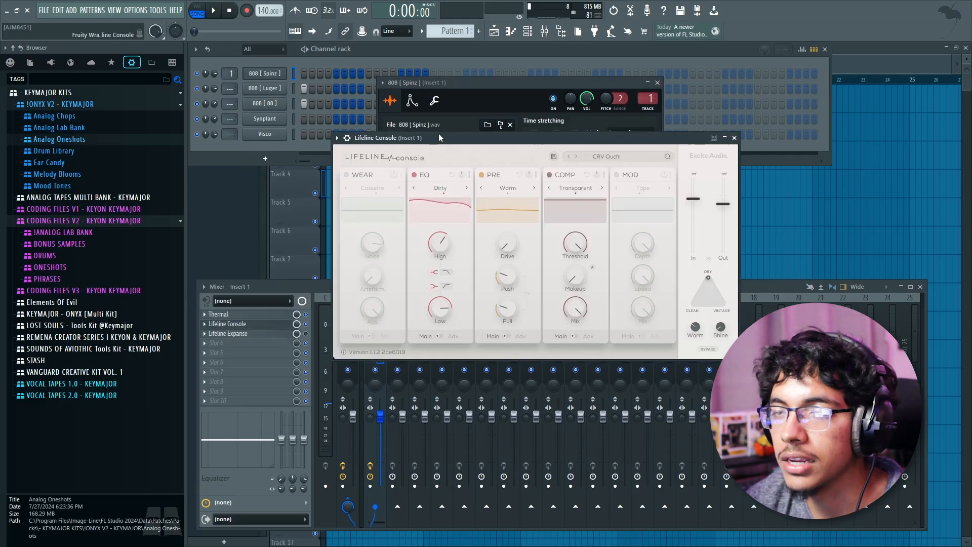
pyautogui.moveTo(440, 135); pyautogui.dragTo(433, 116)
pyautogui.click(728, 120)
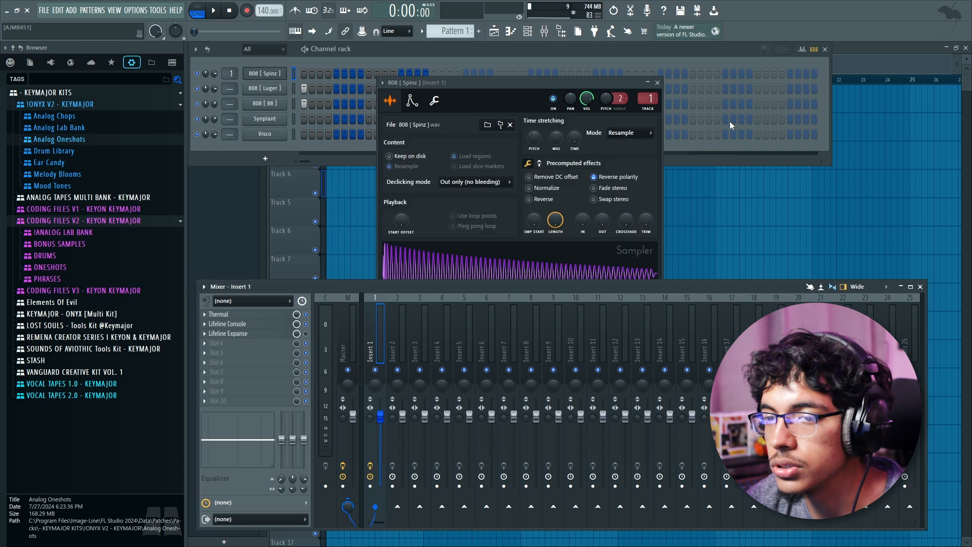
pyautogui.click(240, 328)
pyautogui.click(621, 136)
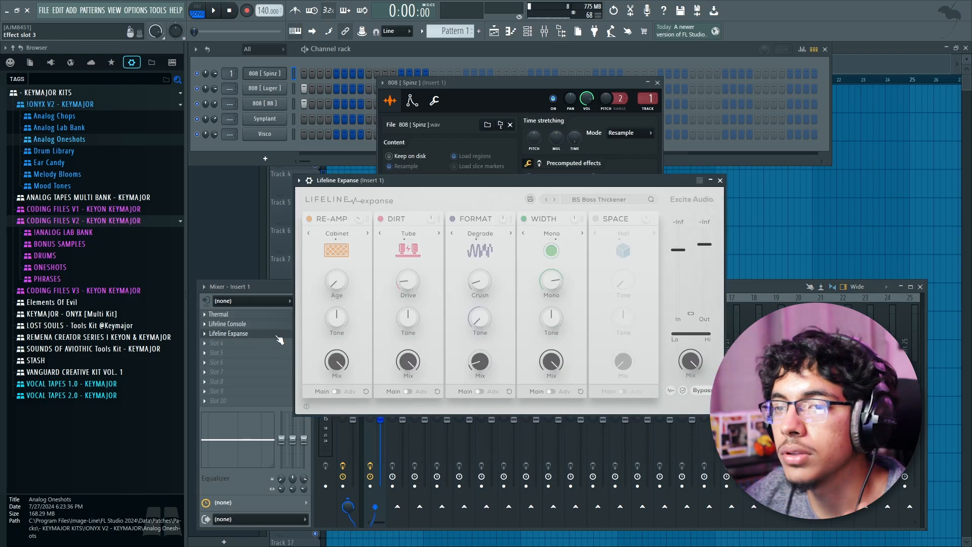
# Step: Open Lifeline Expanse on Insert 1 and bring the 808 [ Spinz ] sampler in front to audition the sample through it
pyautogui.click(278, 336)
pyautogui.click(278, 335)
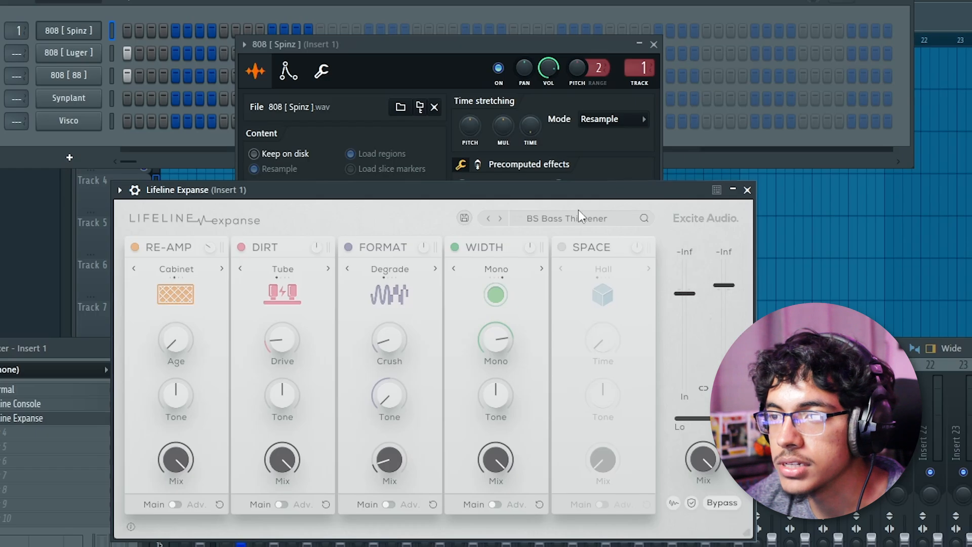
pyautogui.click(387, 65)
pyautogui.moveTo(388, 65); pyautogui.dragTo(427, 58)
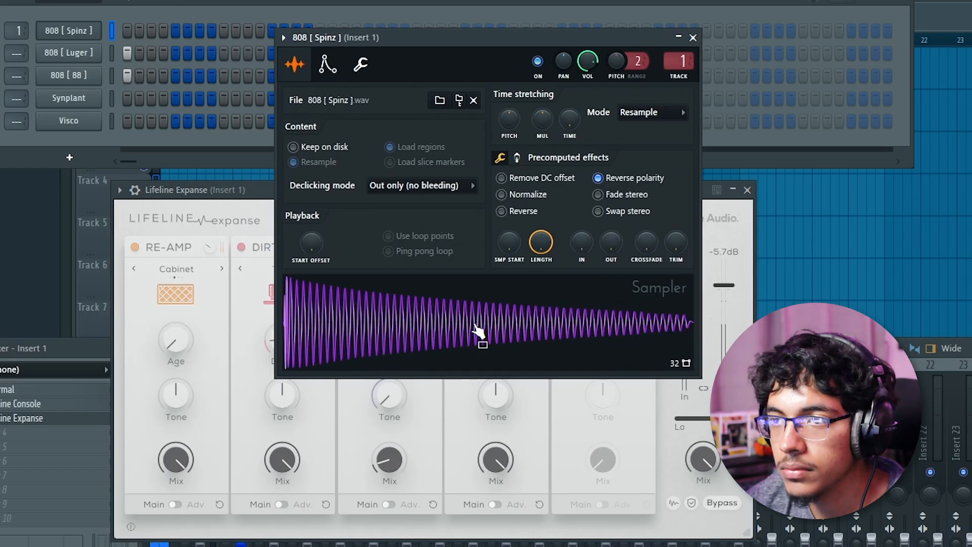
# Step: Browse the Bass presets in Lifeline Expanse, keep BS Bass Thickener, and close the plugin
pyautogui.click(225, 193)
pyautogui.moveTo(225, 193); pyautogui.dragTo(188, 195)
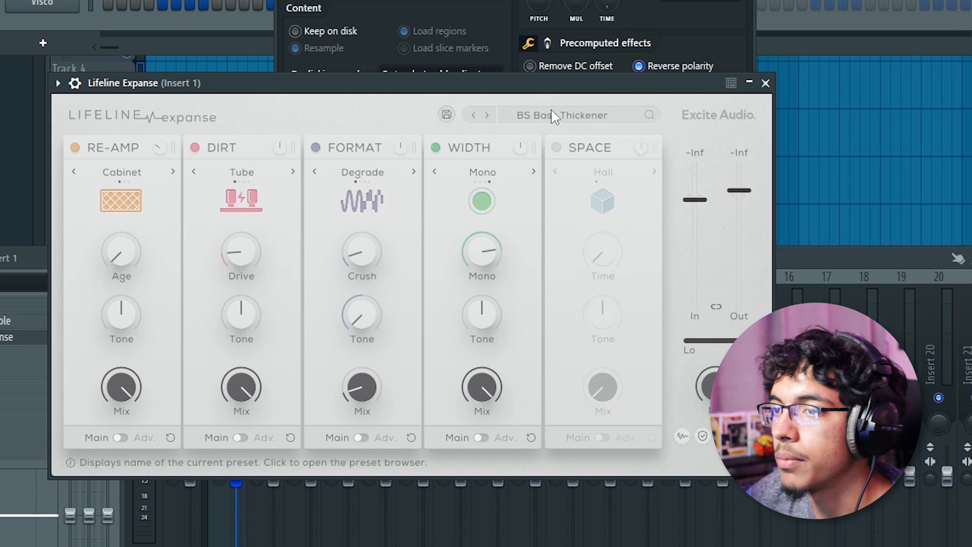
pyautogui.click(555, 117)
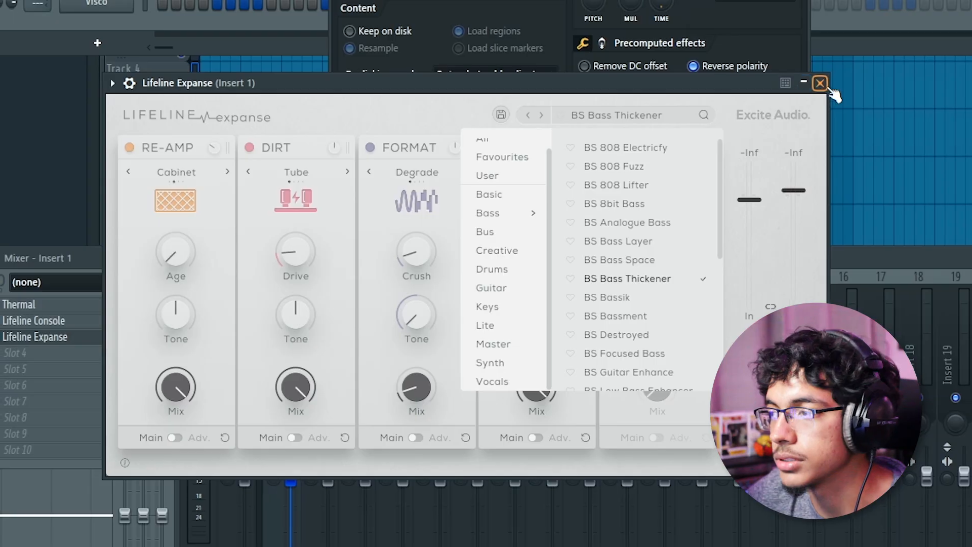
pyautogui.click(821, 84)
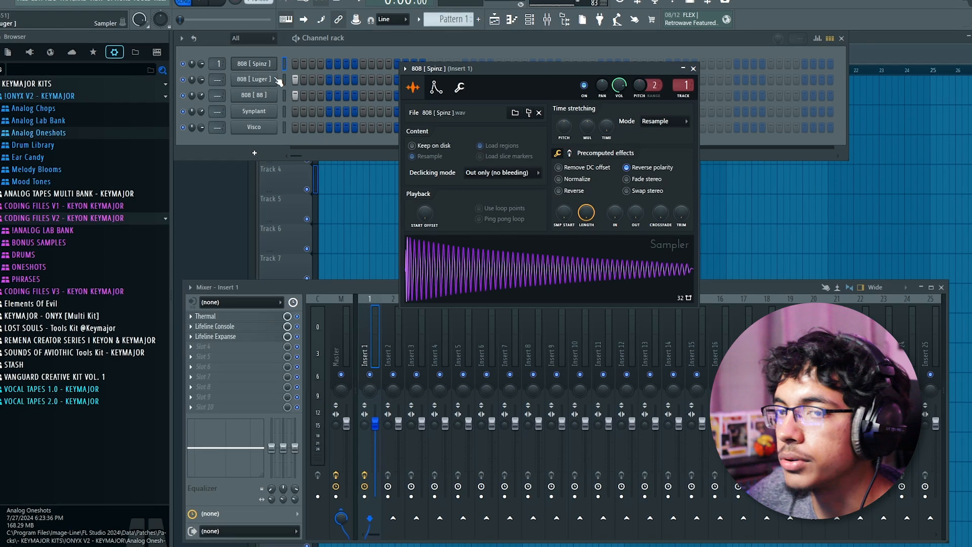
# Step: Compare the 808 [ Luger ] and 808 [ 88 ] samples by switching between their sampler windows
pyautogui.click(276, 80)
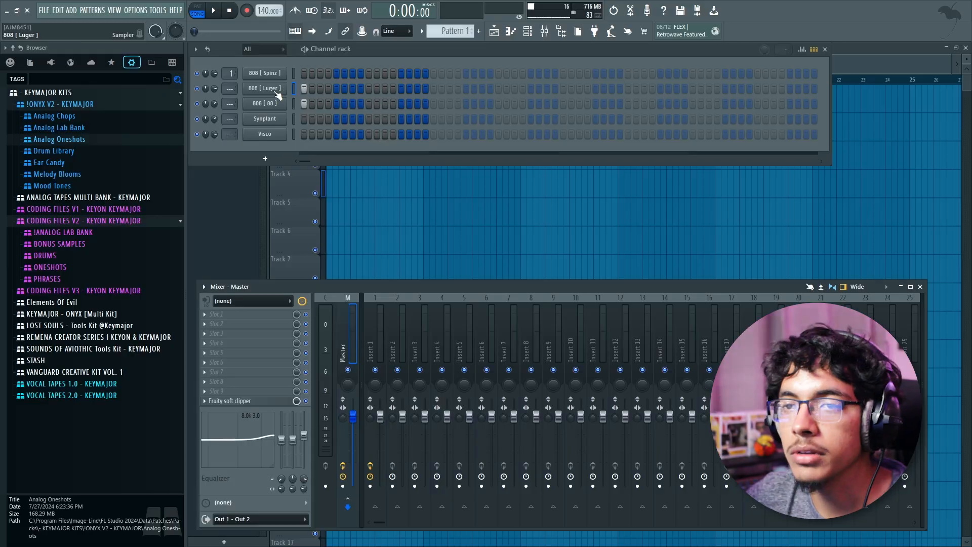
pyautogui.click(264, 104)
pyautogui.moveTo(573, 172); pyautogui.dragTo(263, 178)
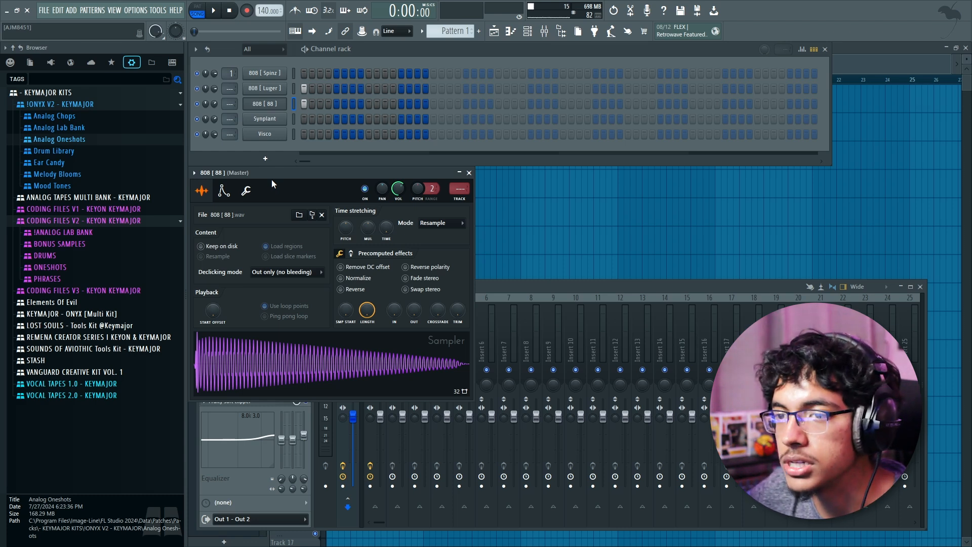
pyautogui.click(274, 89)
pyautogui.moveTo(255, 184); pyautogui.dragTo(288, 190)
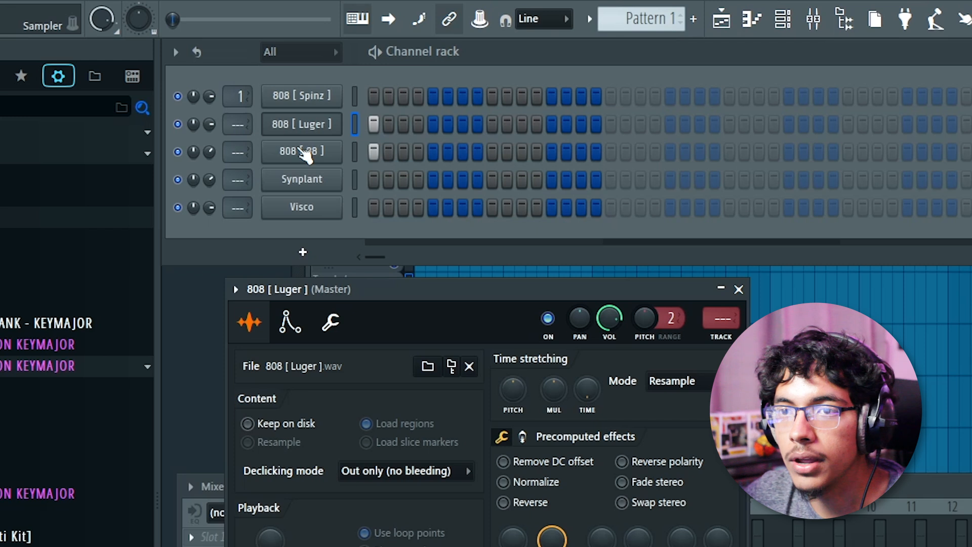
pyautogui.click(302, 151)
pyautogui.moveTo(326, 303); pyautogui.dragTo(420, 314)
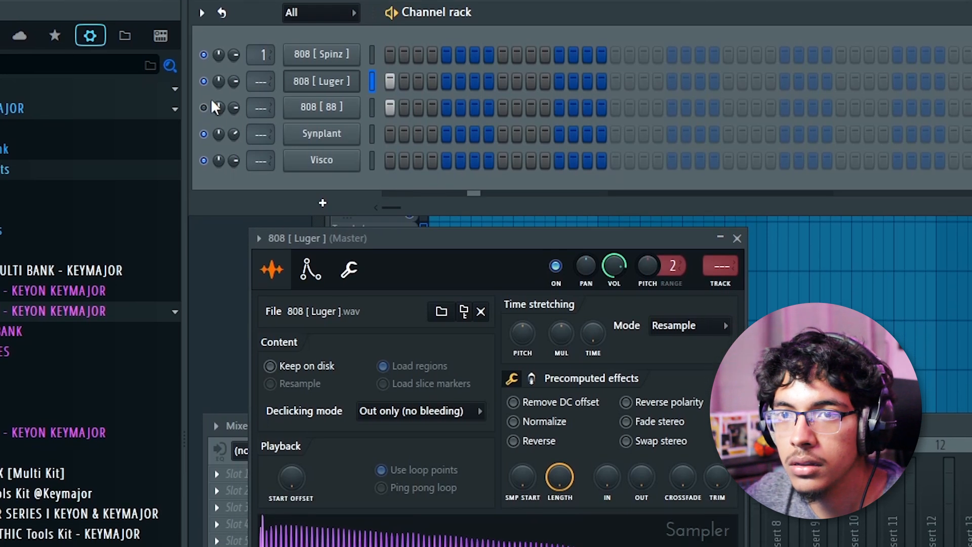
# Step: Toggle the 808 [ 88 ] and 808 [ Luger ] channels to compare them separately and together
pyautogui.click(203, 101)
pyautogui.click(204, 74)
pyautogui.moveTo(233, 101); pyautogui.dragTo(234, 115)
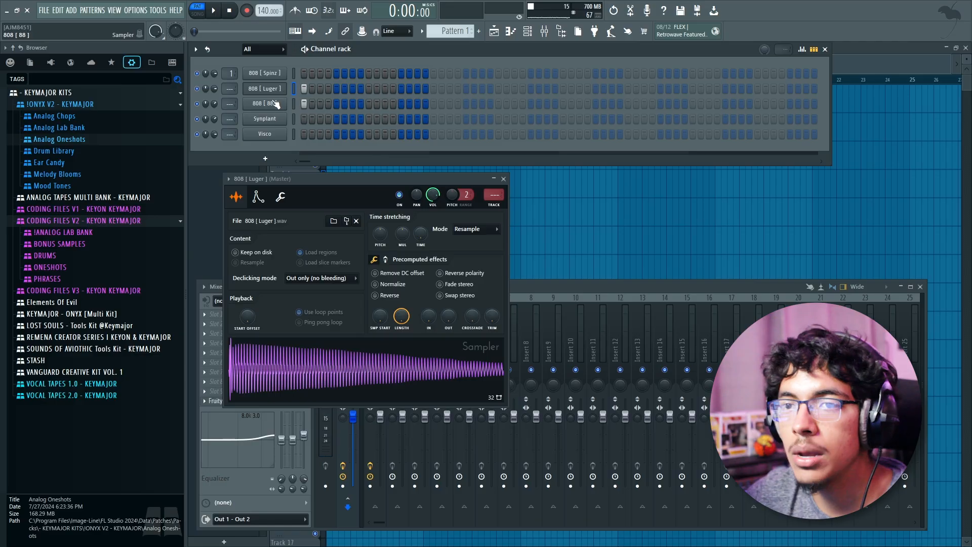
# Step: Turn on Reverse polarity for the 808 [ Luger ] sample and bring up the 808 [ 88 ] sampler for comparison
pyautogui.click(341, 75)
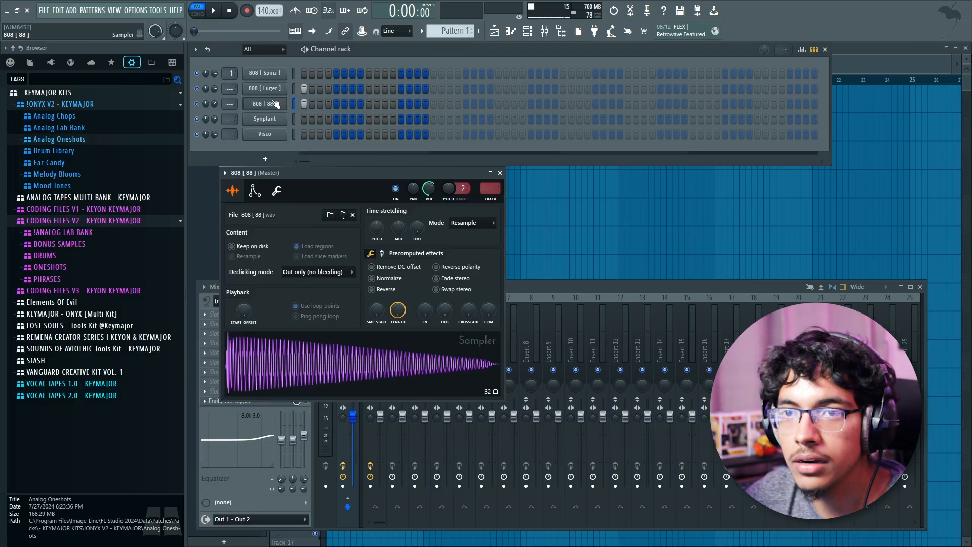
pyautogui.moveTo(321, 193); pyautogui.dragTo(290, 193)
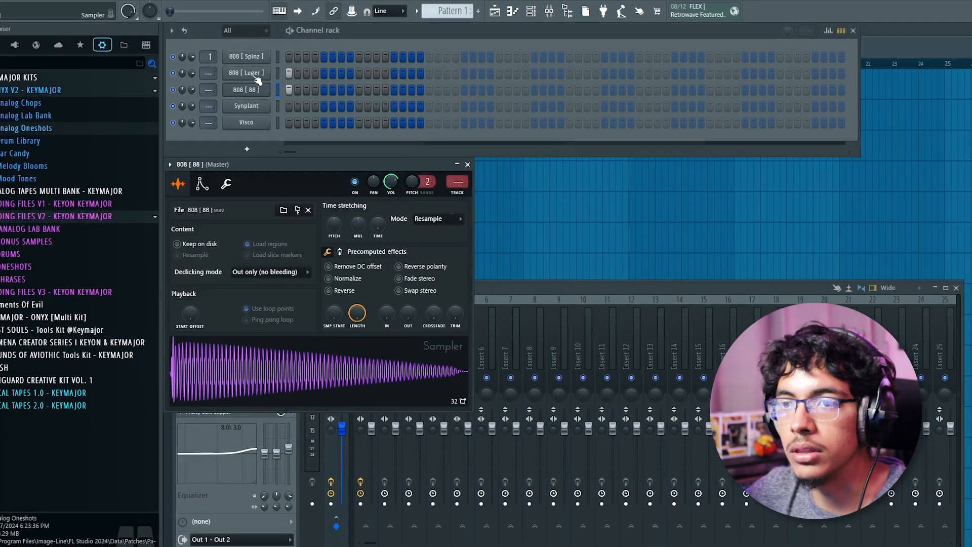
pyautogui.click(256, 76)
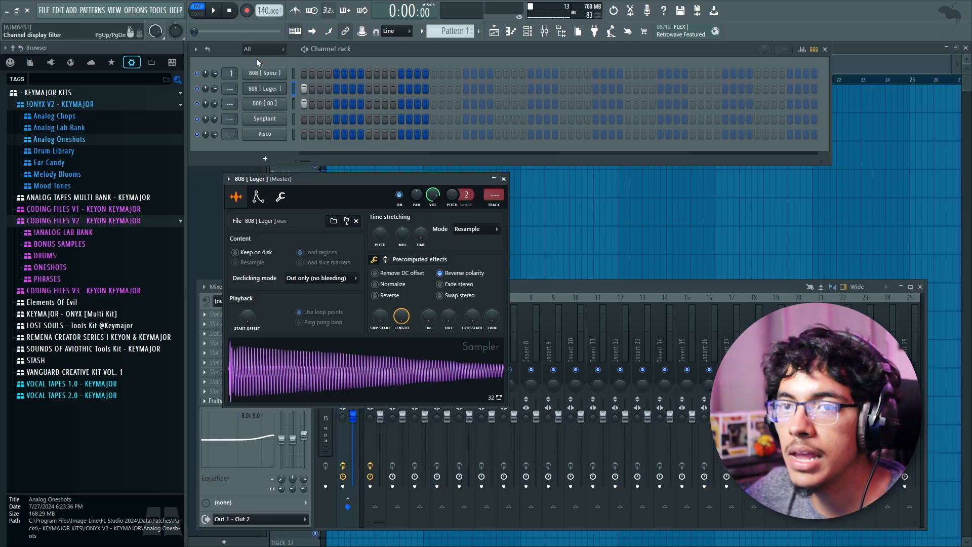
pyautogui.click(294, 104)
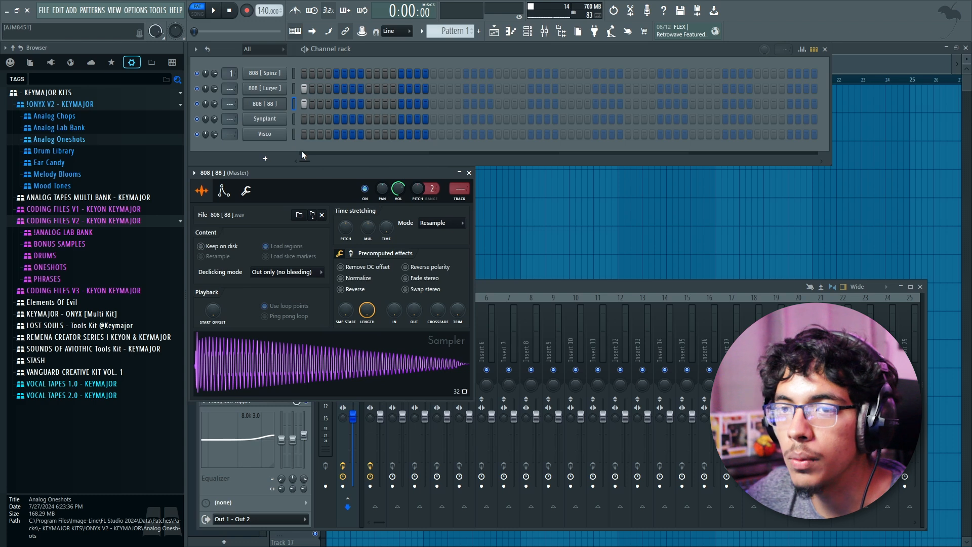
# Step: Check both pages of precomputed effects for the 808 [ 88 ] sample and close its sampler window
pyautogui.click(256, 90)
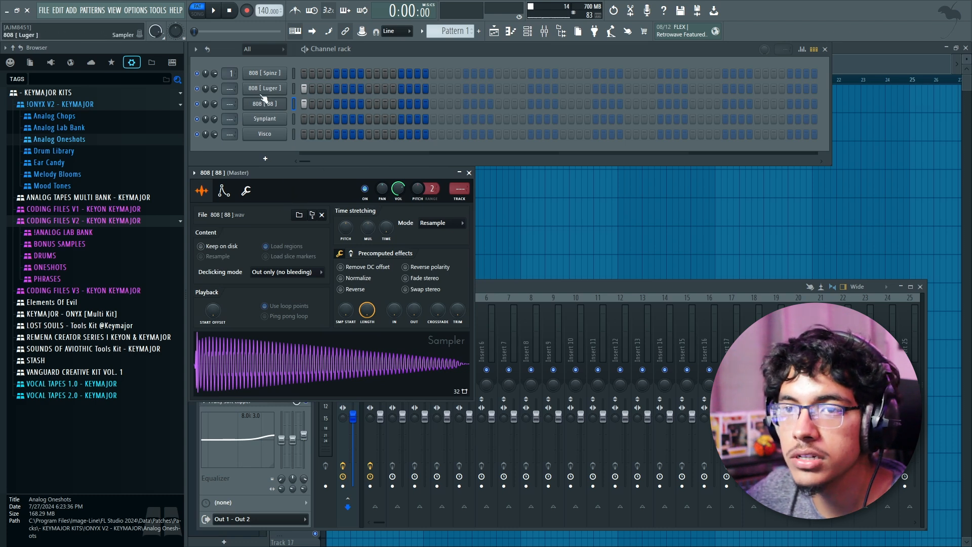
pyautogui.click(280, 104)
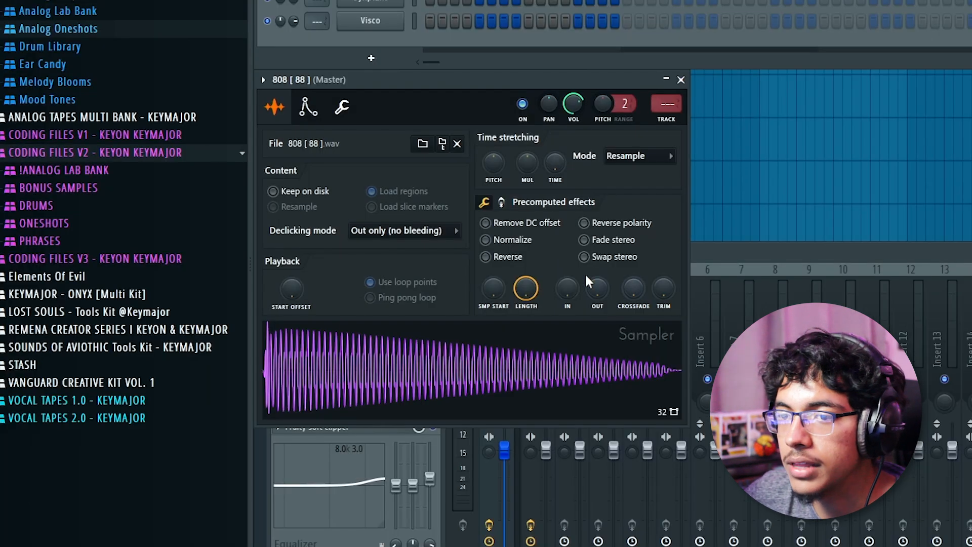
pyautogui.click(502, 202)
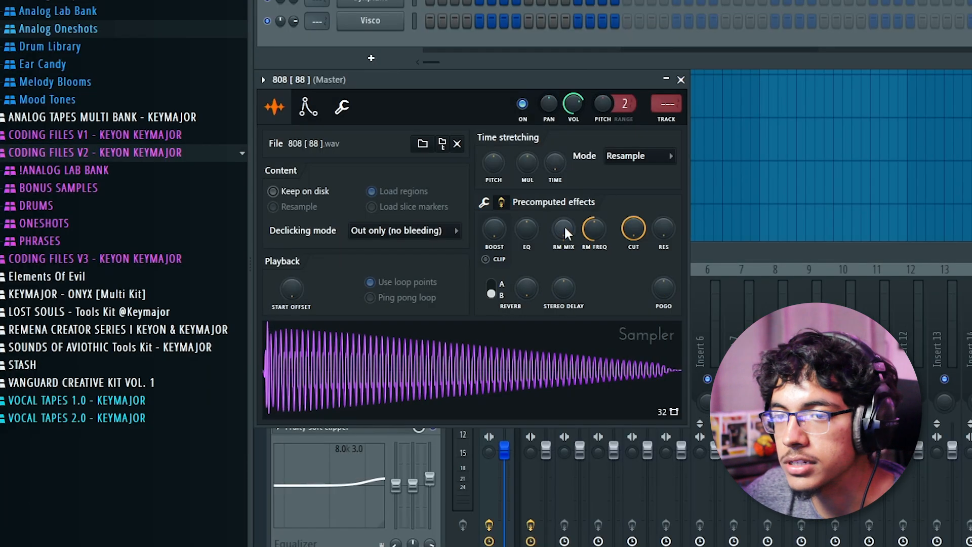
pyautogui.click(484, 202)
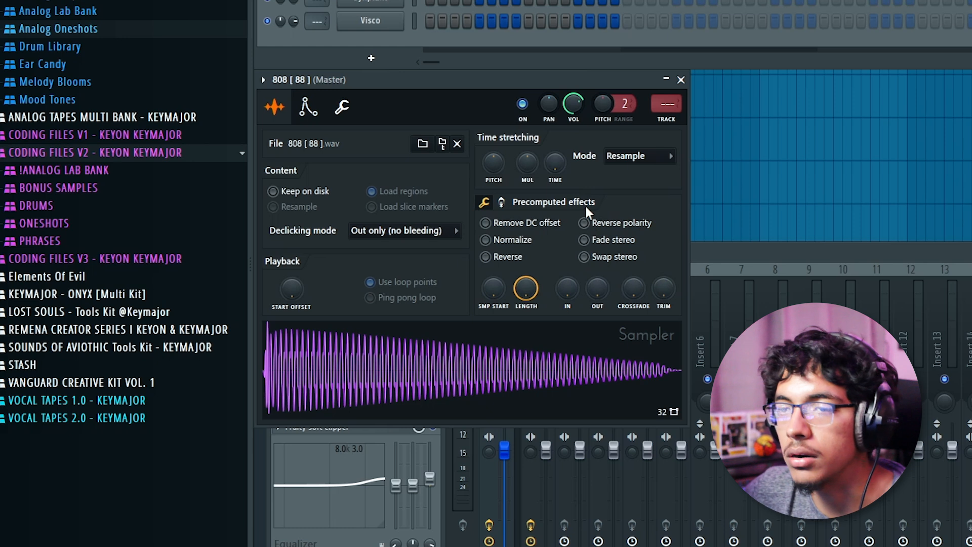
pyautogui.click(682, 81)
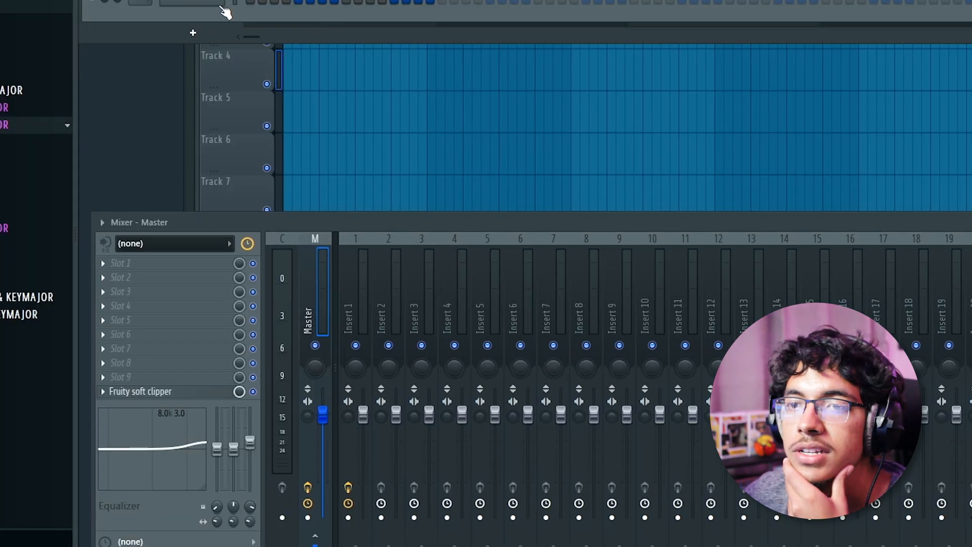
# Step: Open the Visco plugin, dismiss its demo notice, and view its Sequence, Modulate, Mix and Sound pages
pyautogui.click(265, 134)
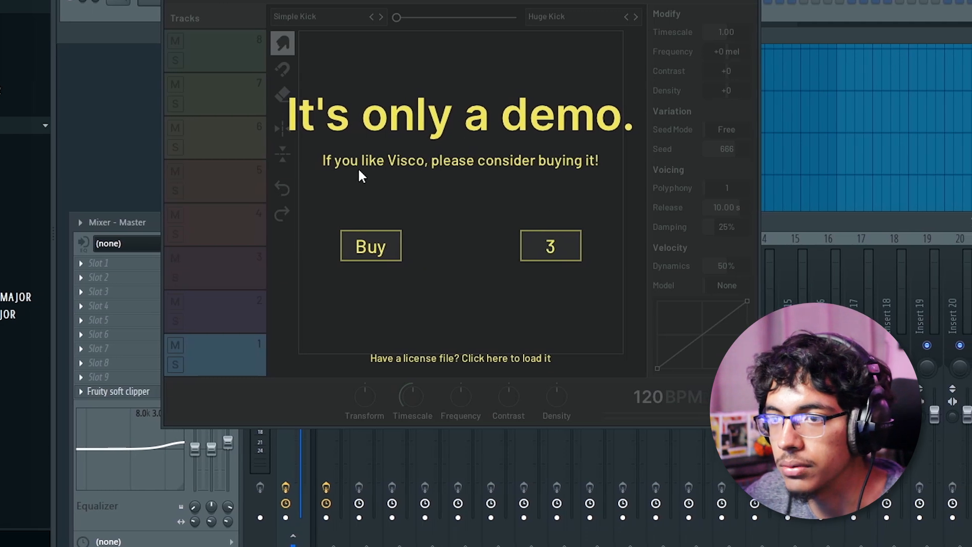
pyautogui.click(532, 245)
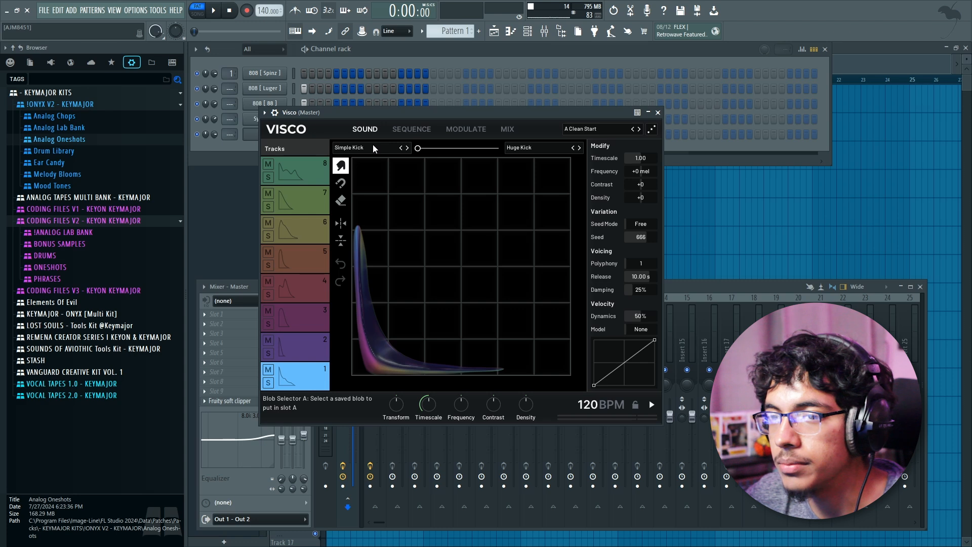
pyautogui.click(373, 145)
pyautogui.click(527, 130)
pyautogui.click(412, 129)
pyautogui.click(466, 129)
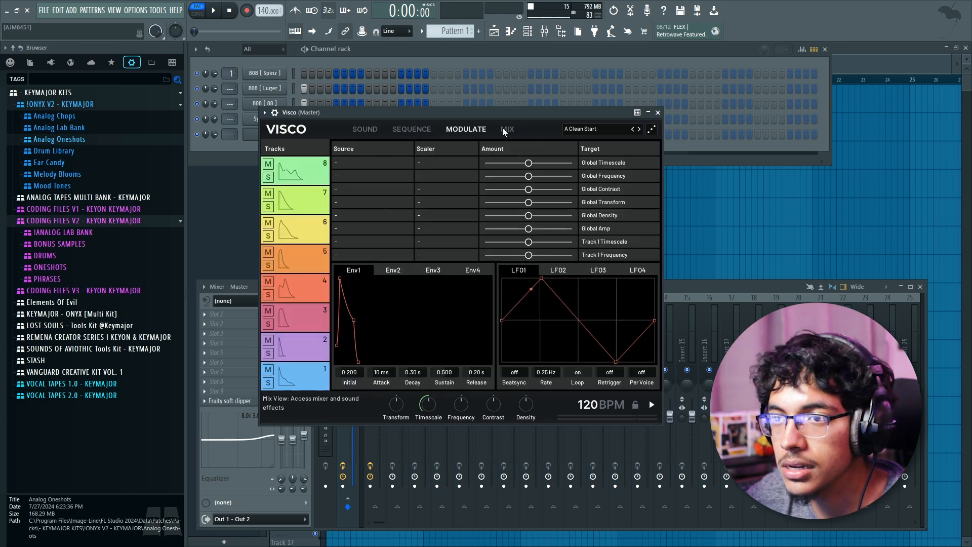
pyautogui.click(505, 129)
pyautogui.click(365, 129)
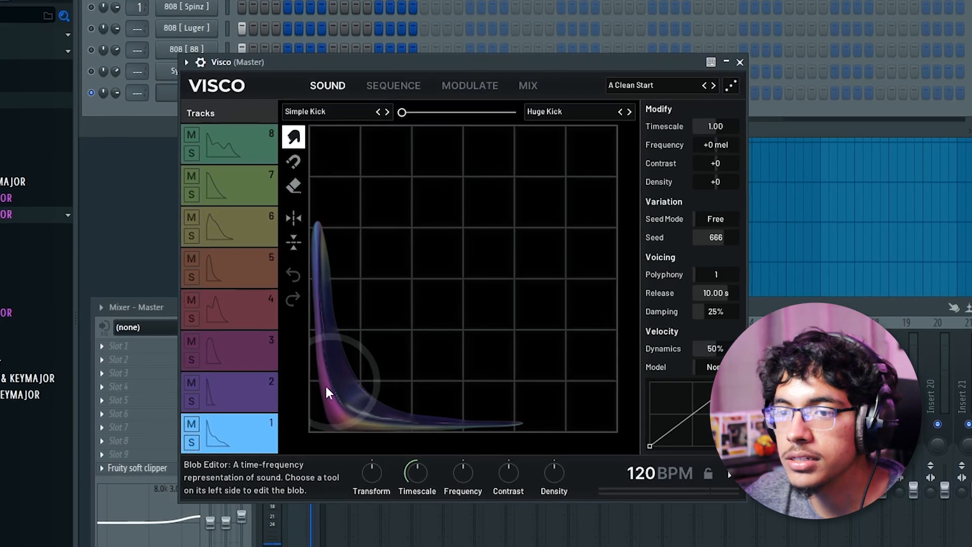
# Step: Stretch the Simple Kick blob on track 1 and replace it in slot A with the 1974 Snare blob
pyautogui.moveTo(349, 389)
pyautogui.mouseDown()
pyautogui.moveTo(523, 218)
pyautogui.moveTo(377, 384)
pyautogui.moveTo(569, 109)
pyautogui.moveTo(388, 350)
pyautogui.moveTo(375, 145)
pyautogui.mouseUp()
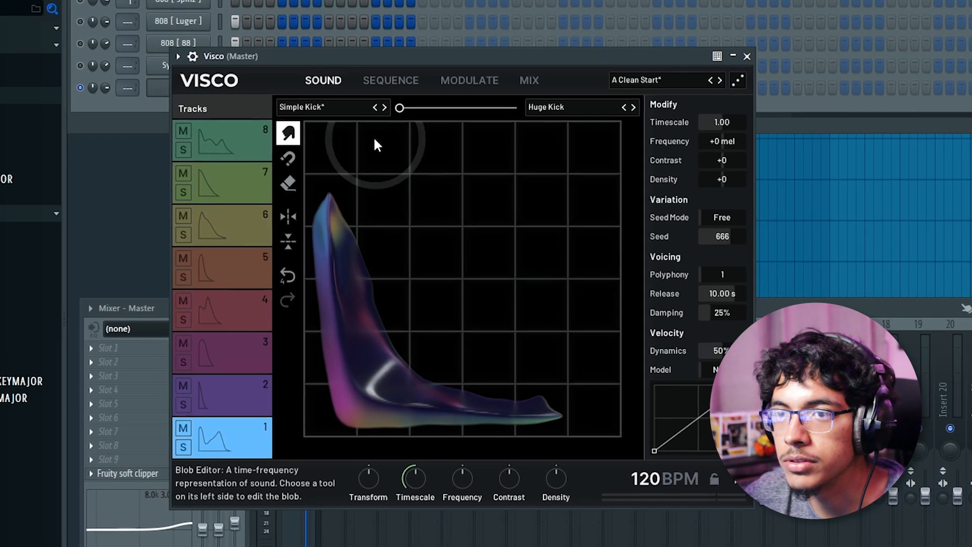
pyautogui.click(303, 107)
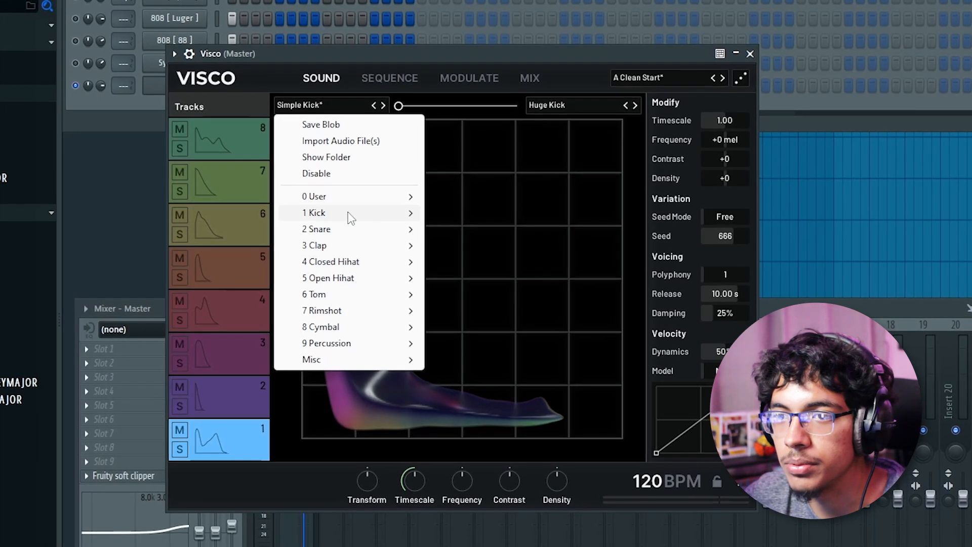
pyautogui.moveTo(350, 229)
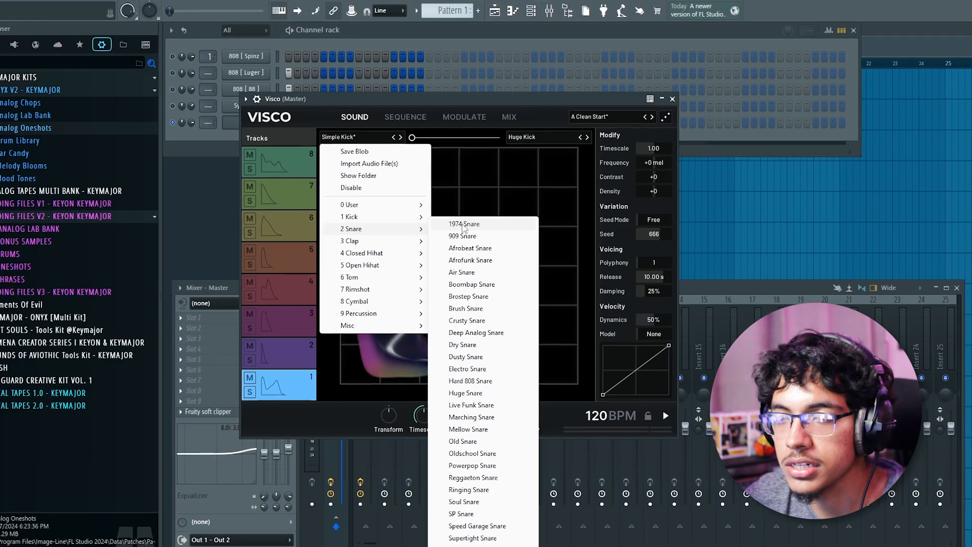
pyautogui.click(470, 223)
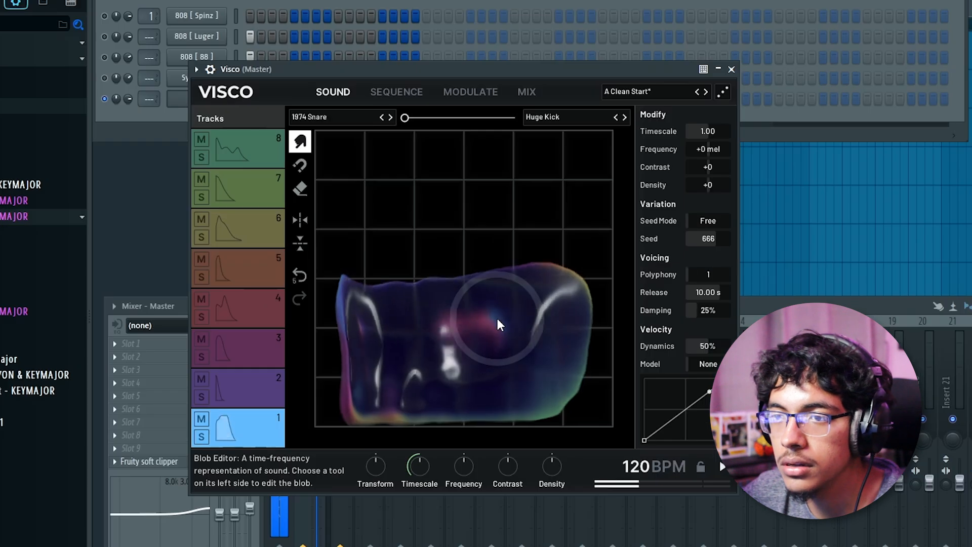
# Step: Reshape the 1974 Snare blob by pulling its upper edge higher and opening a hole in its left half
pyautogui.moveTo(485, 297)
pyautogui.mouseDown()
pyautogui.moveTo(478, 89)
pyautogui.moveTo(499, 254)
pyautogui.mouseUp()
pyautogui.moveTo(515, 291); pyautogui.dragTo(525, 240)
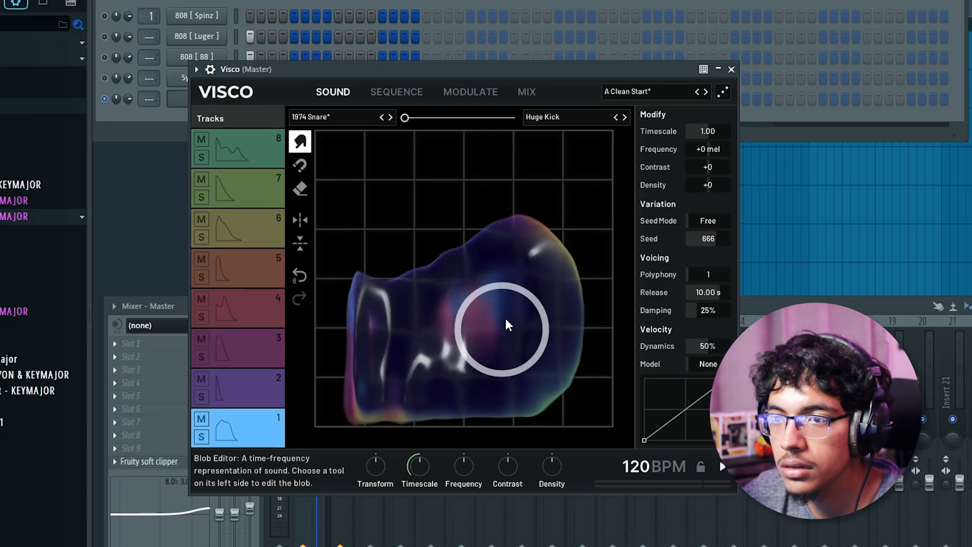
pyautogui.moveTo(506, 325); pyautogui.dragTo(499, 271)
pyautogui.moveTo(378, 341)
pyautogui.mouseDown()
pyautogui.moveTo(375, 235)
pyautogui.moveTo(384, 254)
pyautogui.mouseUp()
pyautogui.moveTo(389, 332)
pyautogui.mouseDown()
pyautogui.moveTo(392, 248)
pyautogui.moveTo(377, 253)
pyautogui.moveTo(399, 317)
pyautogui.moveTo(418, 316)
pyautogui.mouseUp()
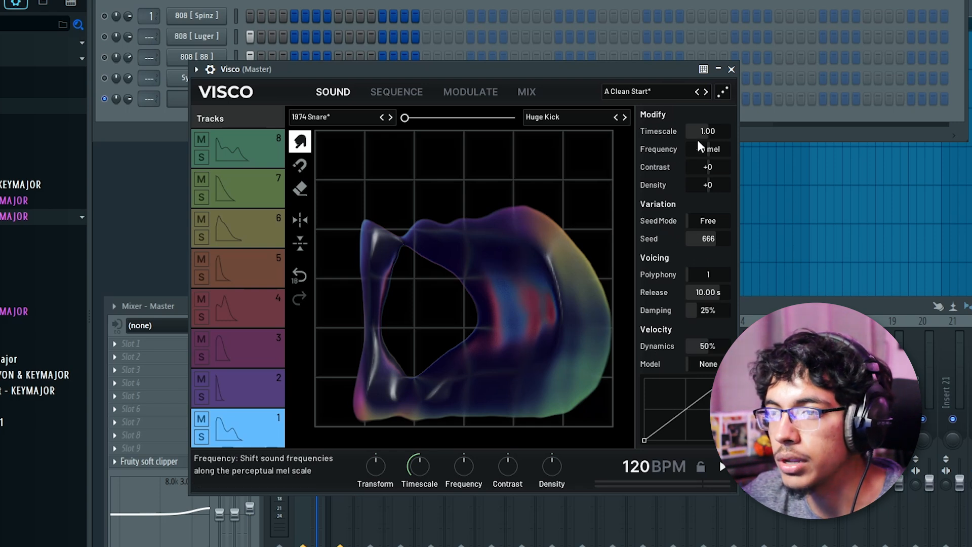
# Step: Set the snare's Timescale to 0.43, Frequency to -800 mel, Contrast to -84, Density to +100, Polyphony to 2 and Release to 100 s
pyautogui.moveTo(705, 142); pyautogui.dragTo(710, 89)
pyautogui.moveTo(706, 294); pyautogui.dragTo(706, 324)
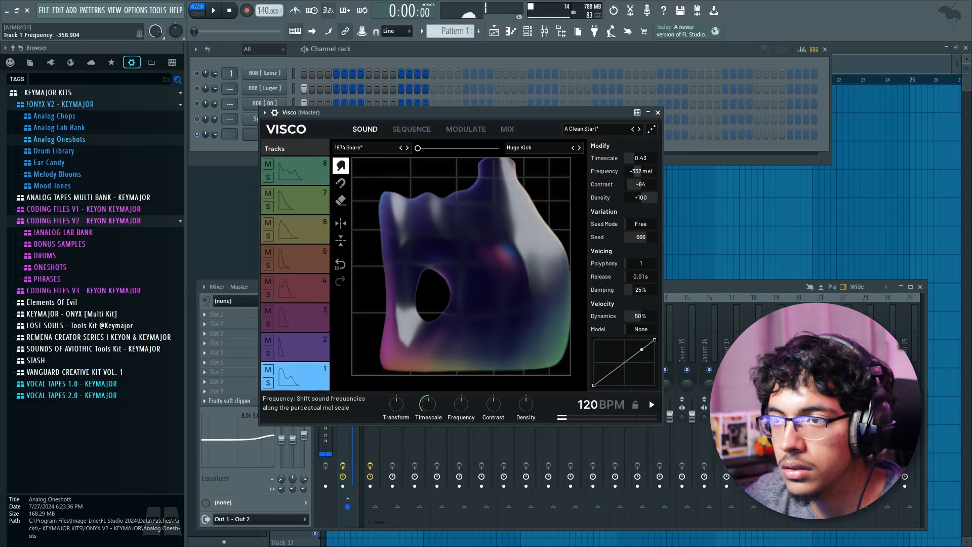
pyautogui.moveTo(644, 176); pyautogui.dragTo(648, 225)
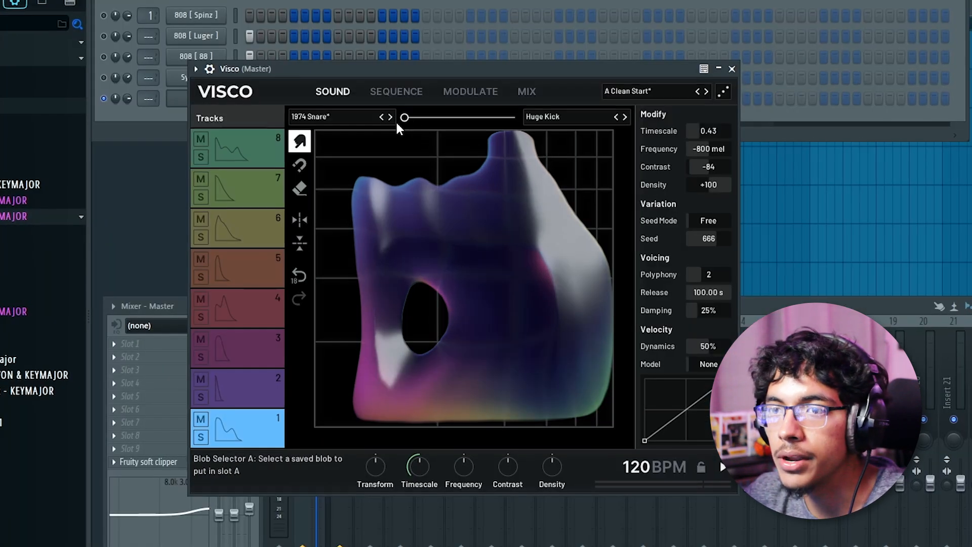
# Step: View the blob choices for both slots and morph the sound about halfway from slot A towards slot B
pyautogui.moveTo(421, 151)
pyautogui.mouseDown()
pyautogui.moveTo(499, 150)
pyautogui.moveTo(419, 152)
pyautogui.mouseUp()
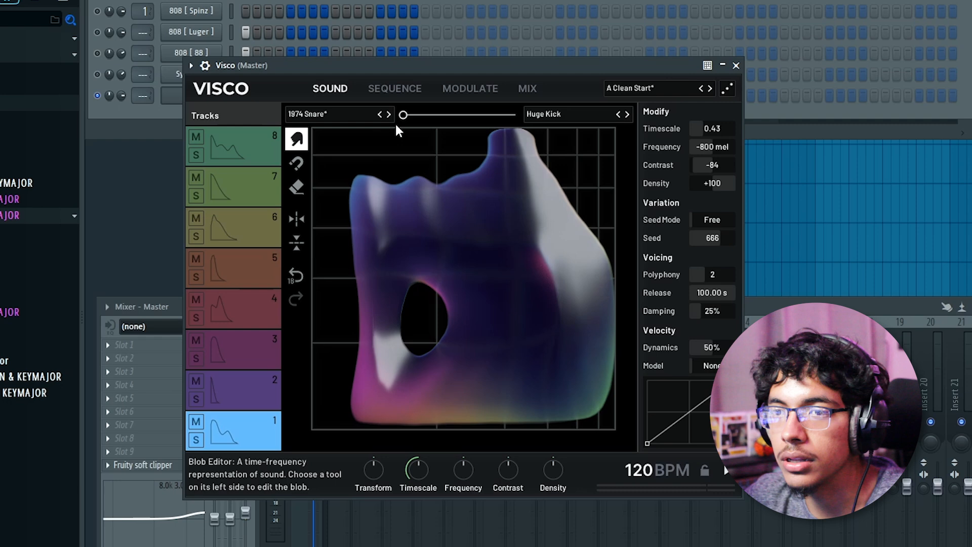
pyautogui.click(312, 114)
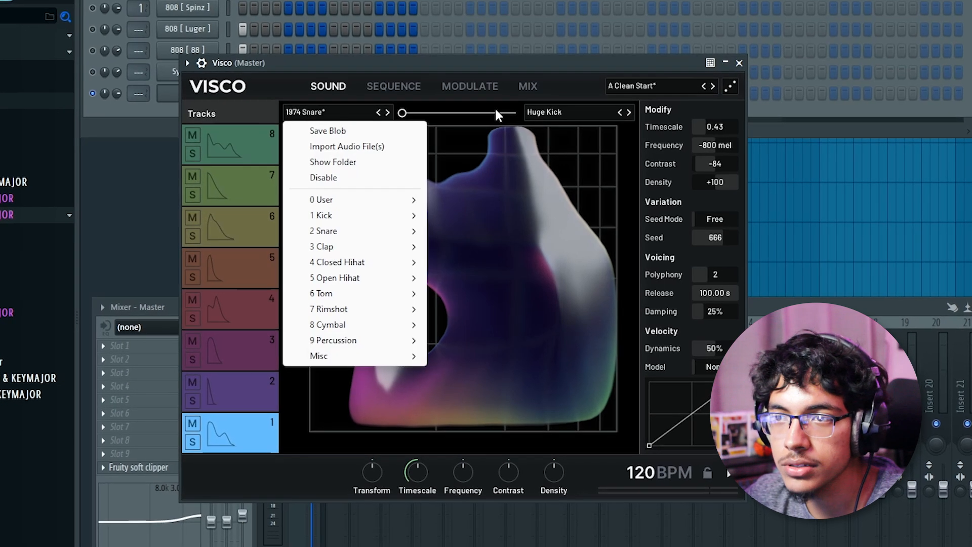
pyautogui.click(559, 113)
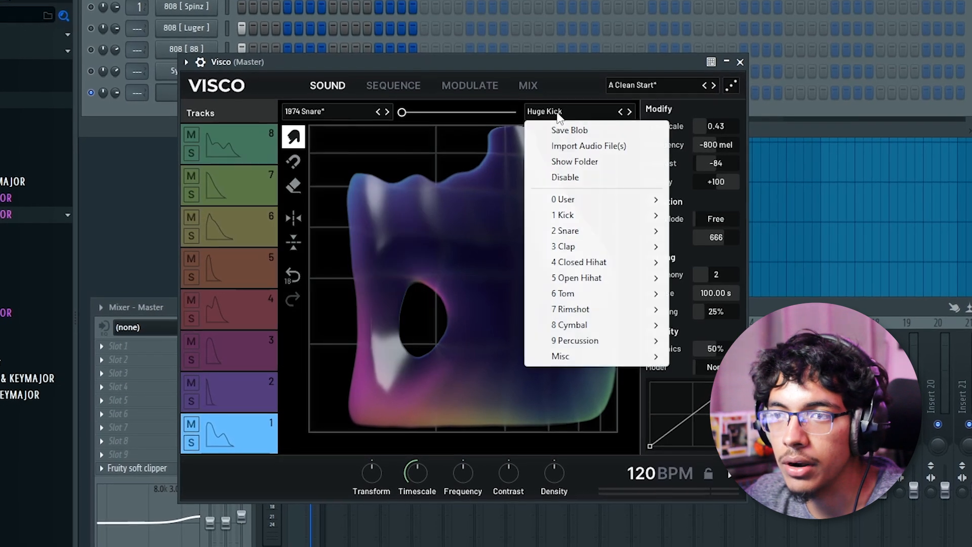
pyautogui.moveTo(403, 113); pyautogui.dragTo(464, 111)
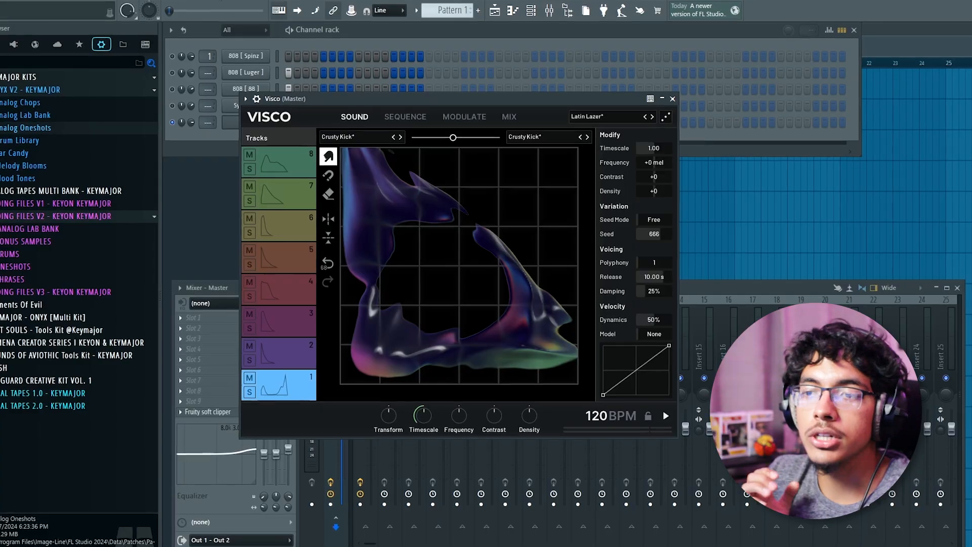